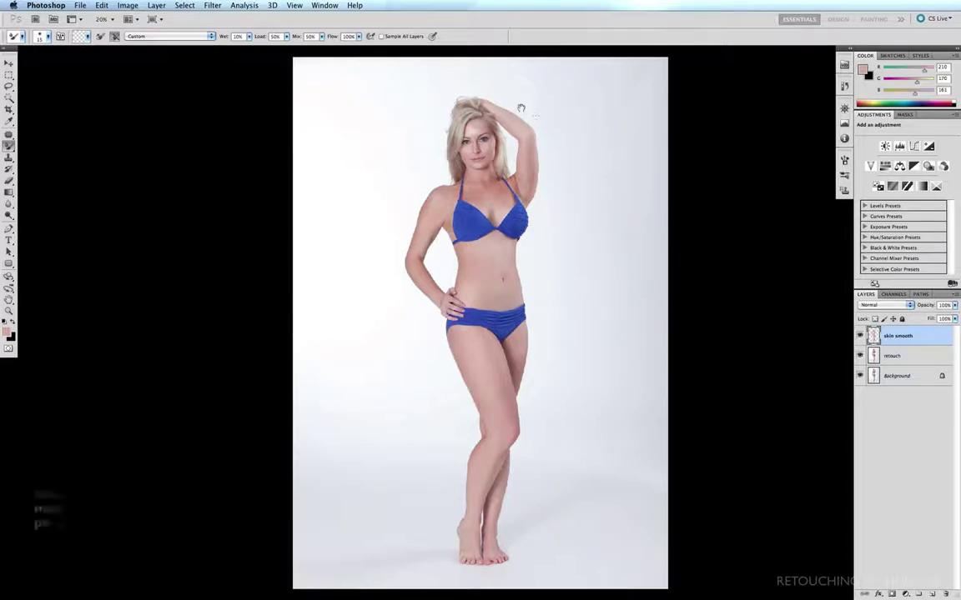
Stamp a merged copy of all visible layers onto a new layer above the skin smooth layer.
left_click_drag(453, 194, 540, 240)
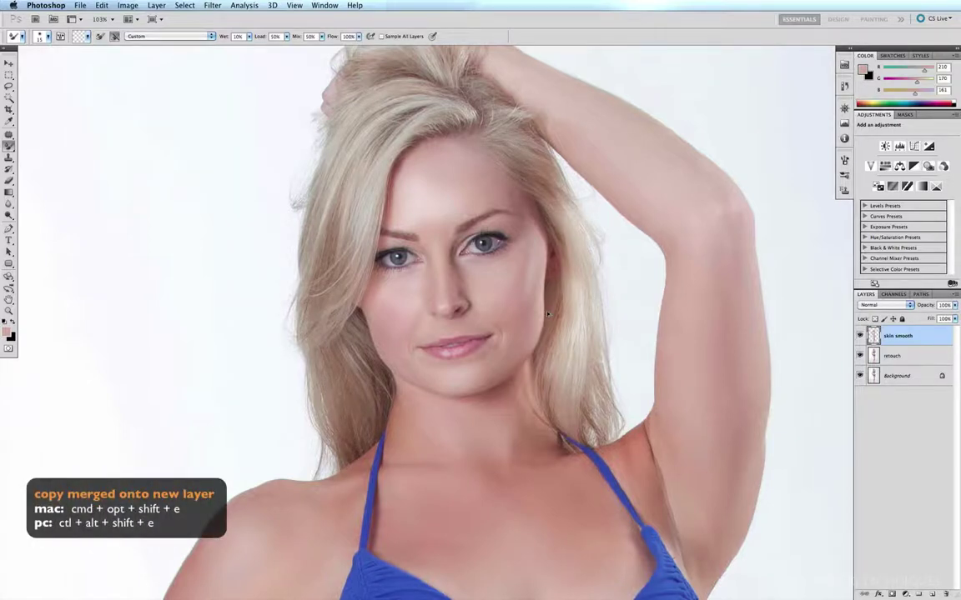
key("alt+shift+super+e")
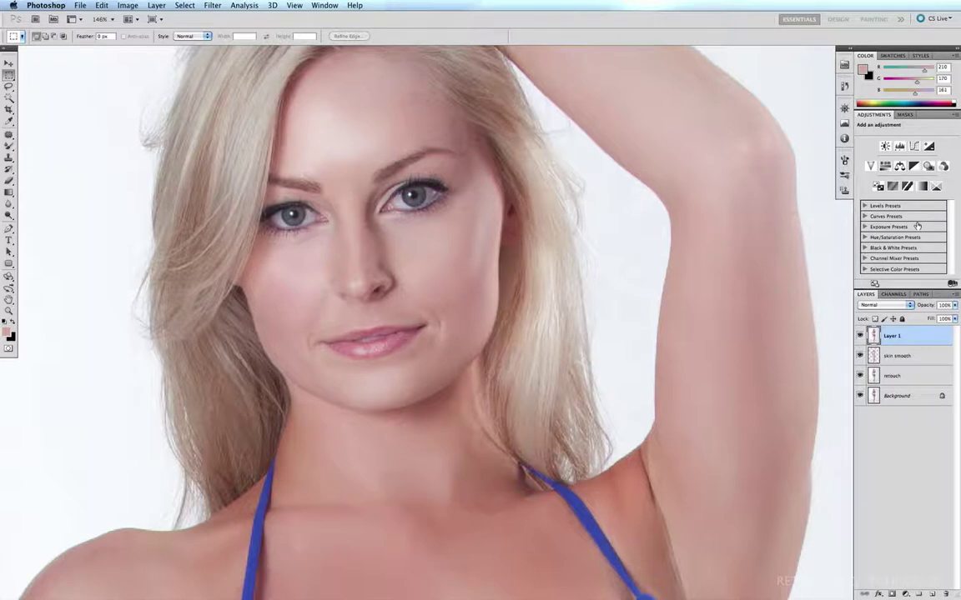
Lasso the face on the merged layer, duplicate the selection onto its own layer, and check that layer in isolation.
key("l")
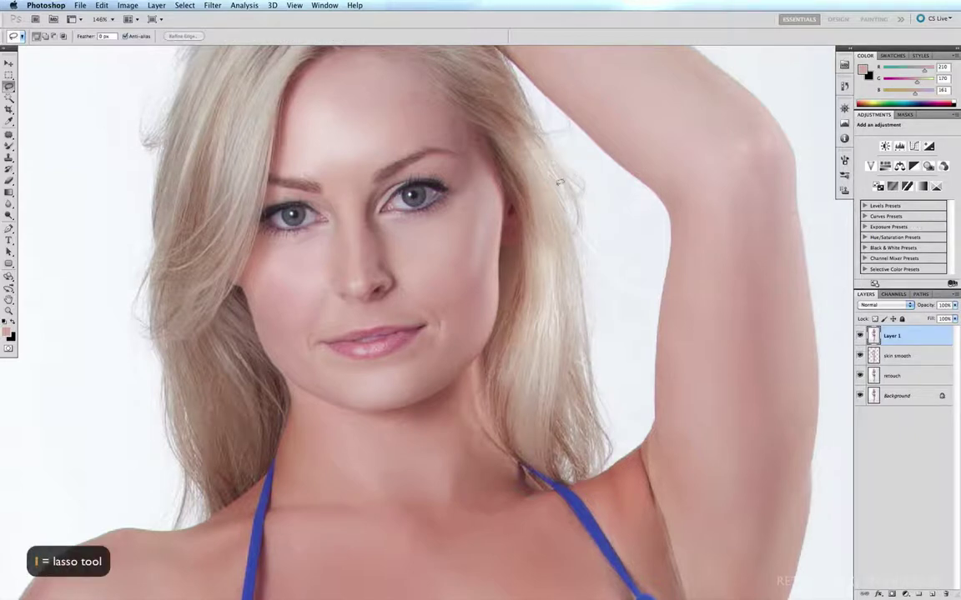
mouse_move(560, 176)
left_mouse_down()
mouse_move(500, 50)
mouse_move(224, 88)
mouse_move(155, 171)
mouse_move(156, 242)
mouse_move(246, 438)
mouse_move(269, 457)
mouse_move(373, 488)
mouse_move(486, 443)
mouse_move(558, 341)
mouse_move(567, 242)
left_mouse_up()
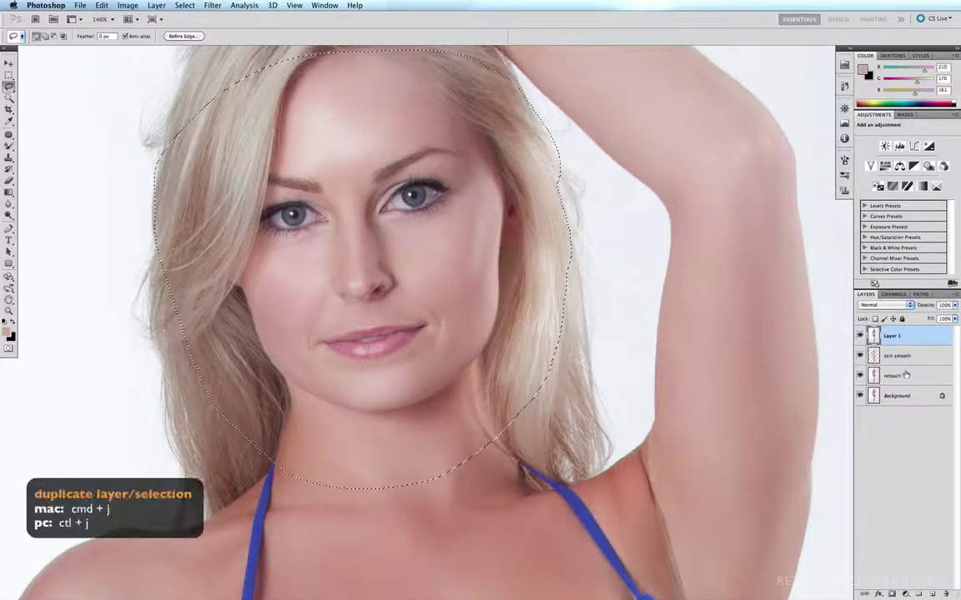
key("super+j")
left_click(860, 335, "alt")
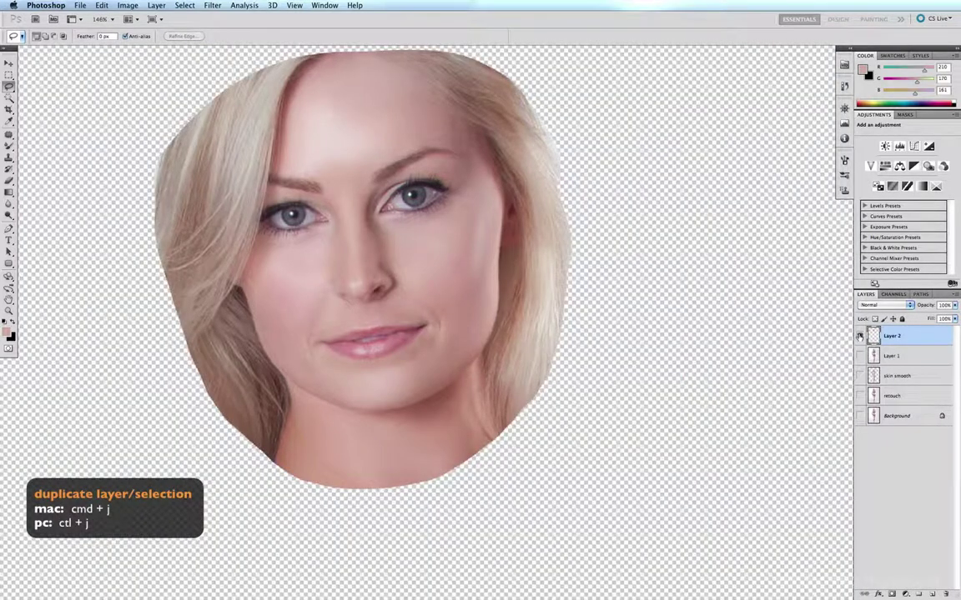
left_click(859, 335, "alt")
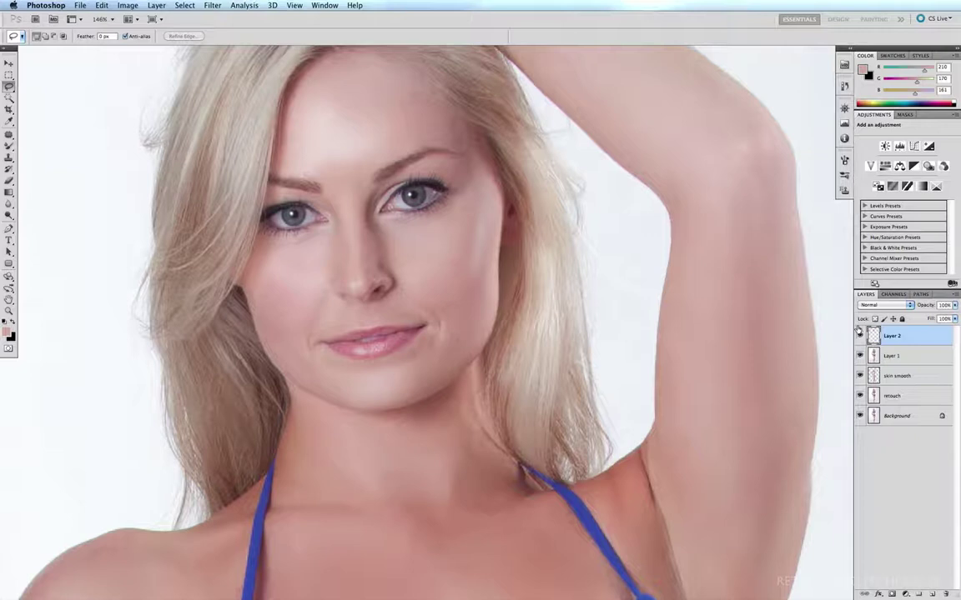
Select a rectangular area around the head and open it in the Liquify filter with an enlarged 200% preview.
key("m")
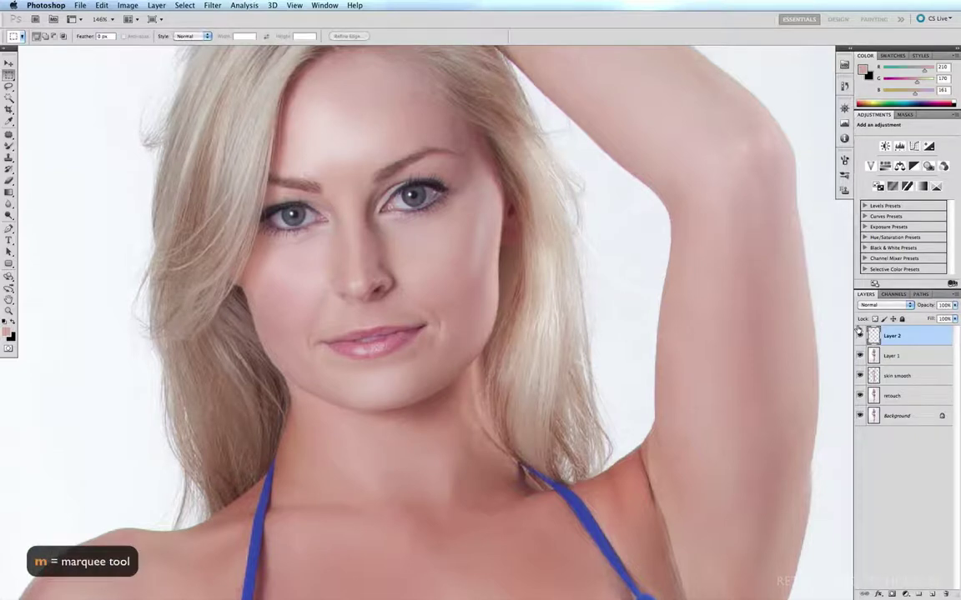
left_click_drag(119, 501, 629, 55)
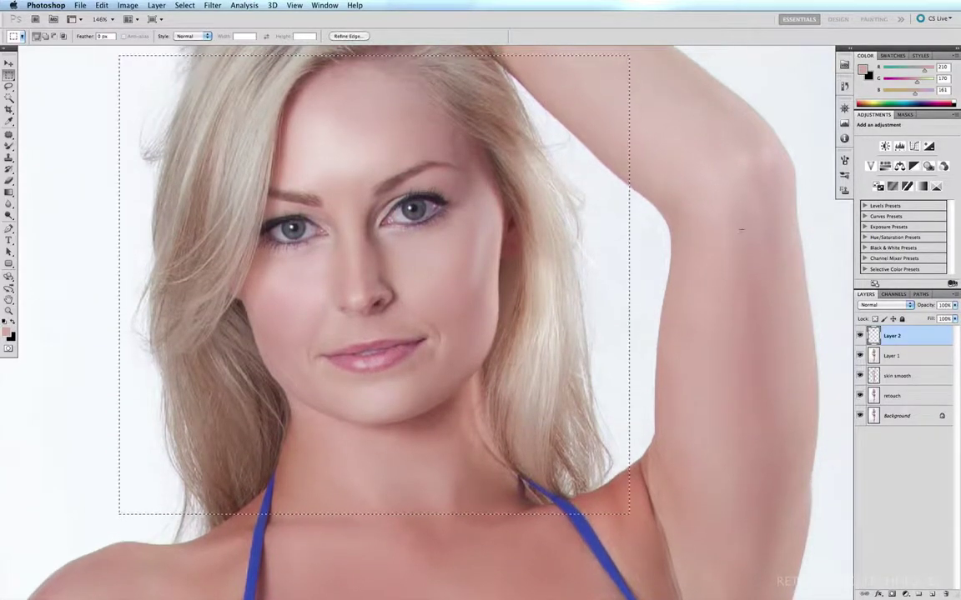
left_click(213, 7)
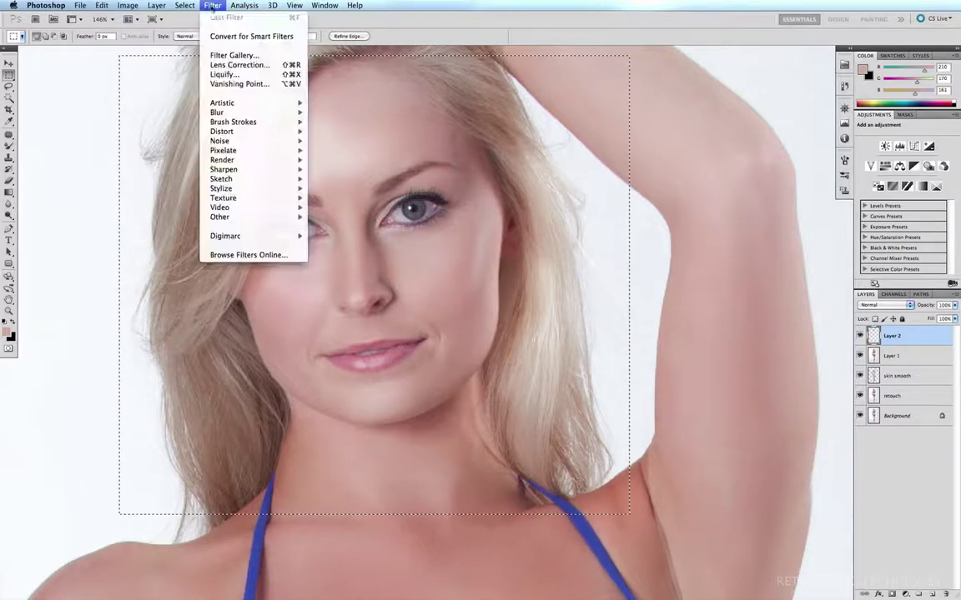
left_click(222, 69)
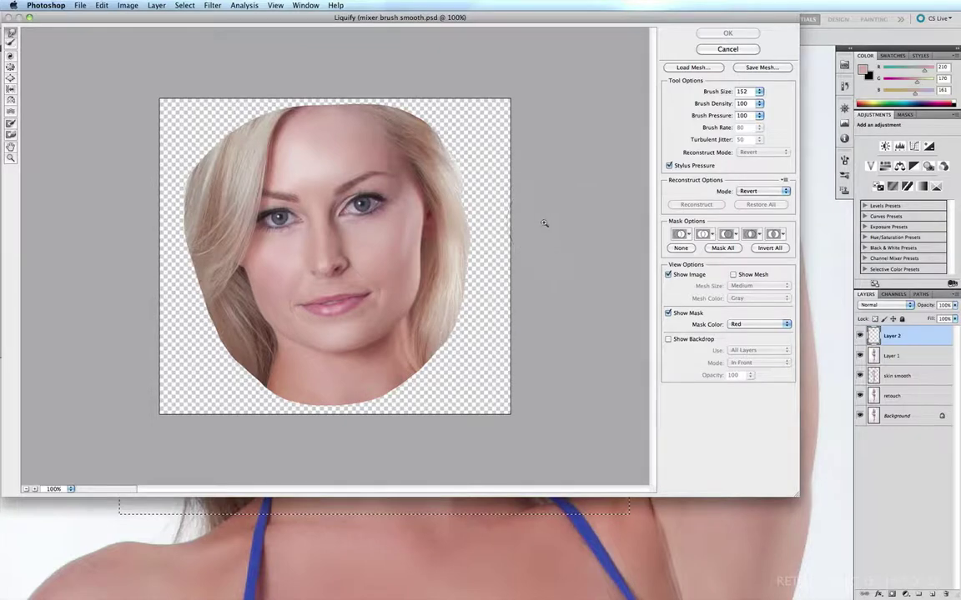
key("super+plus")
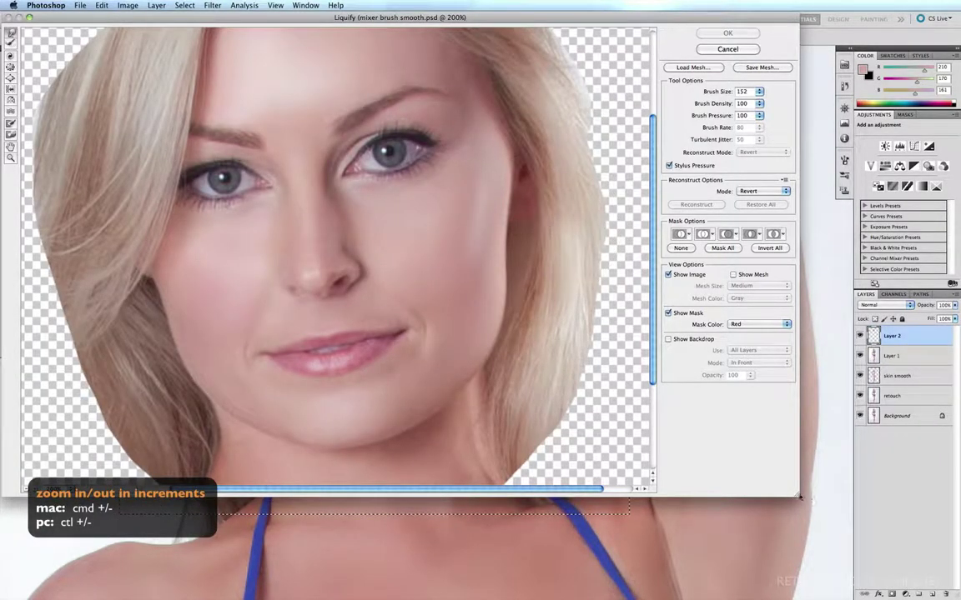
left_click_drag(797, 494, 881, 574)
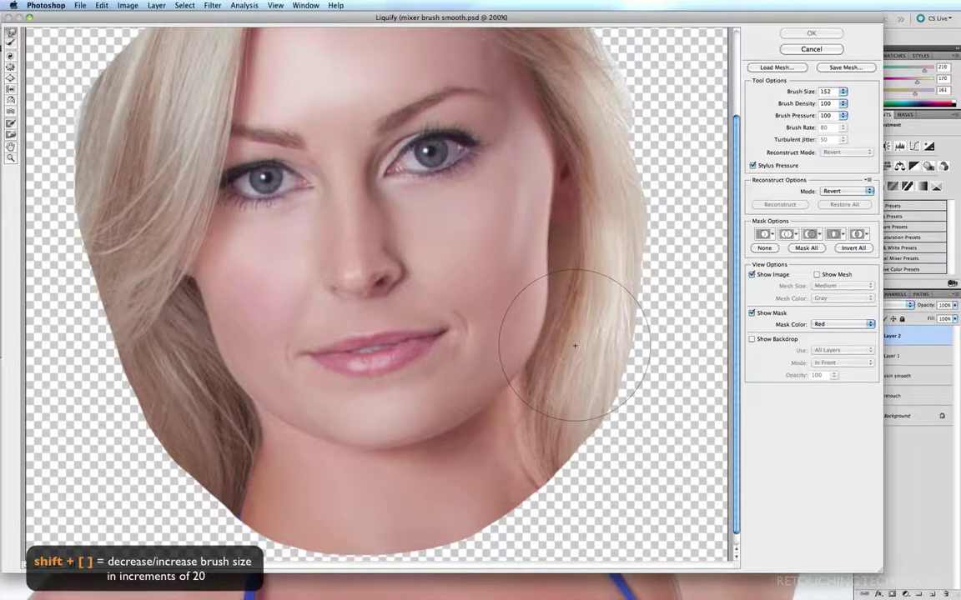
Set the Liquify brush size to 172 and push the jawline and cheeks inward on both sides of the face.
key("shift+bracketleft")
key("shift+bracketleft")
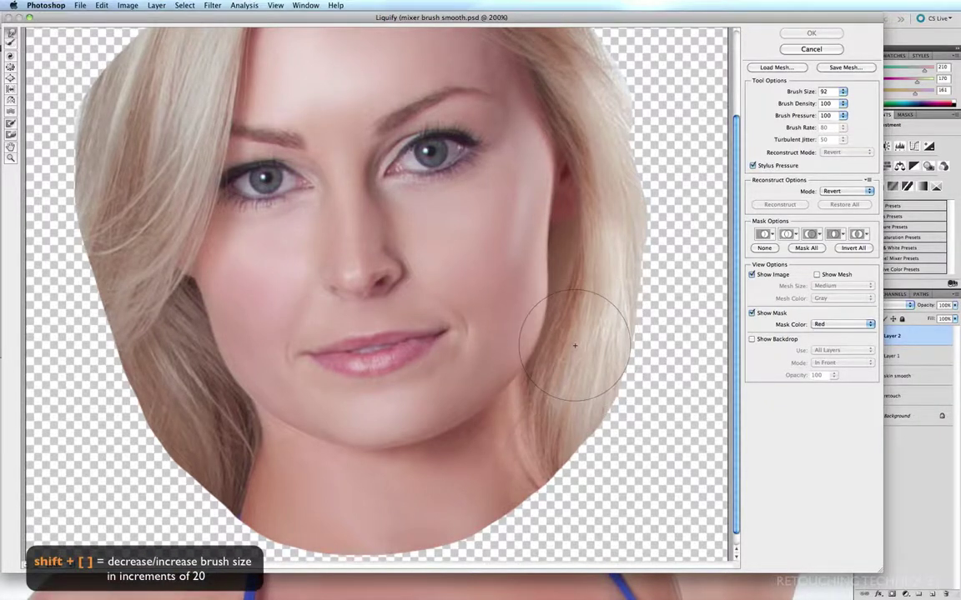
key("shift+bracketright")
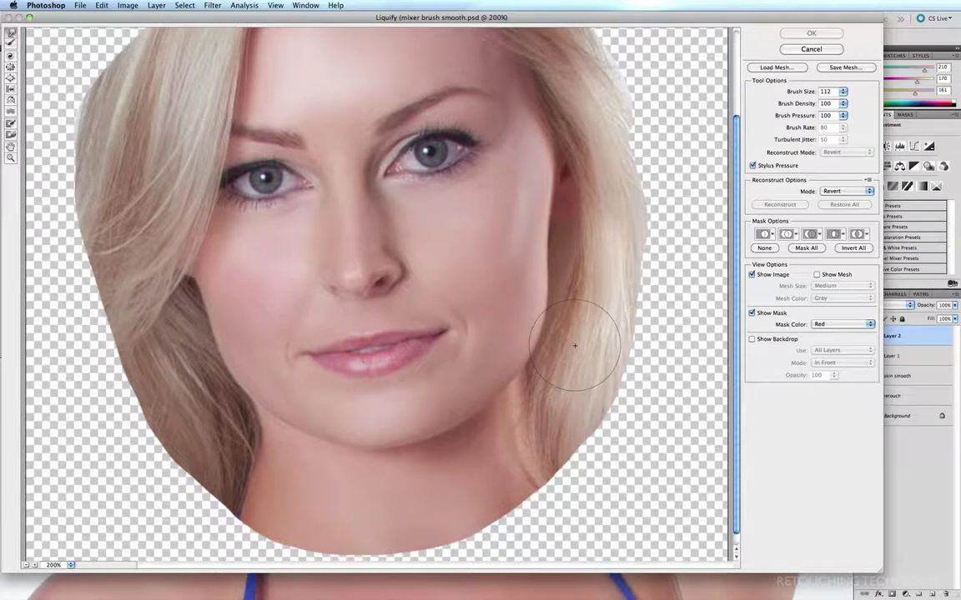
key("shift+bracketright")
key("shift+bracketright")
key("shift+bracketright")
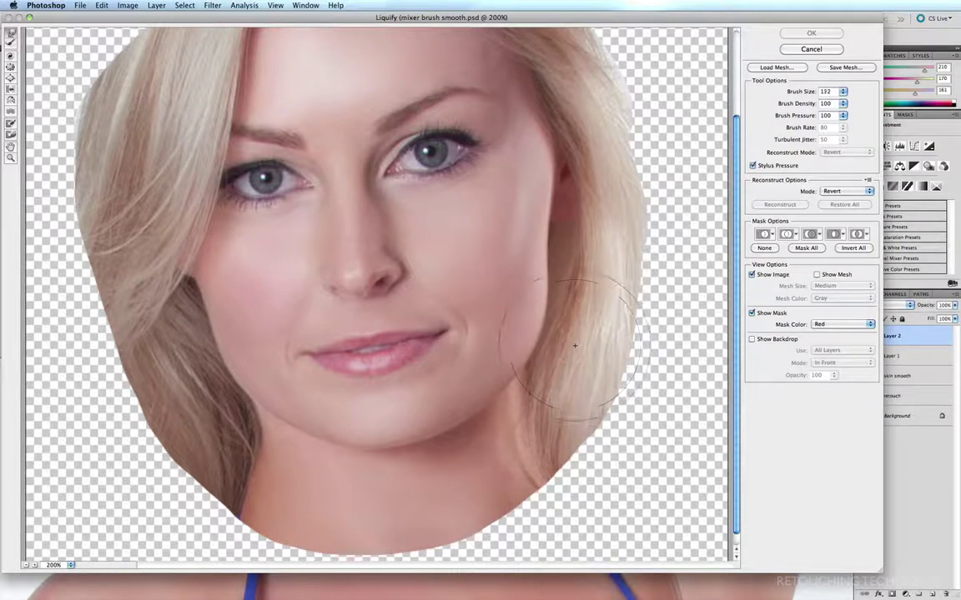
key("shift+bracketright")
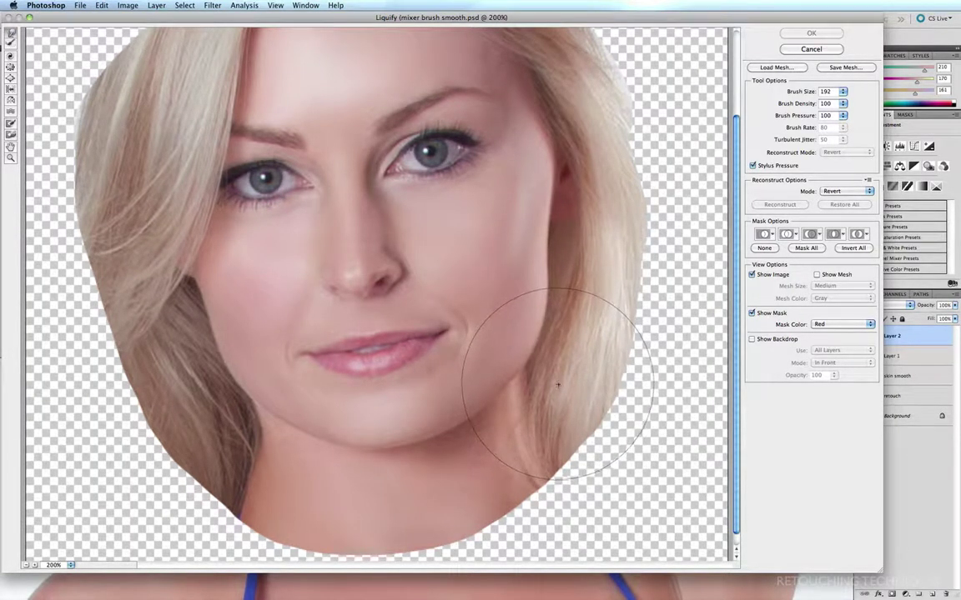
key("bracketleft")
key("bracketleft")
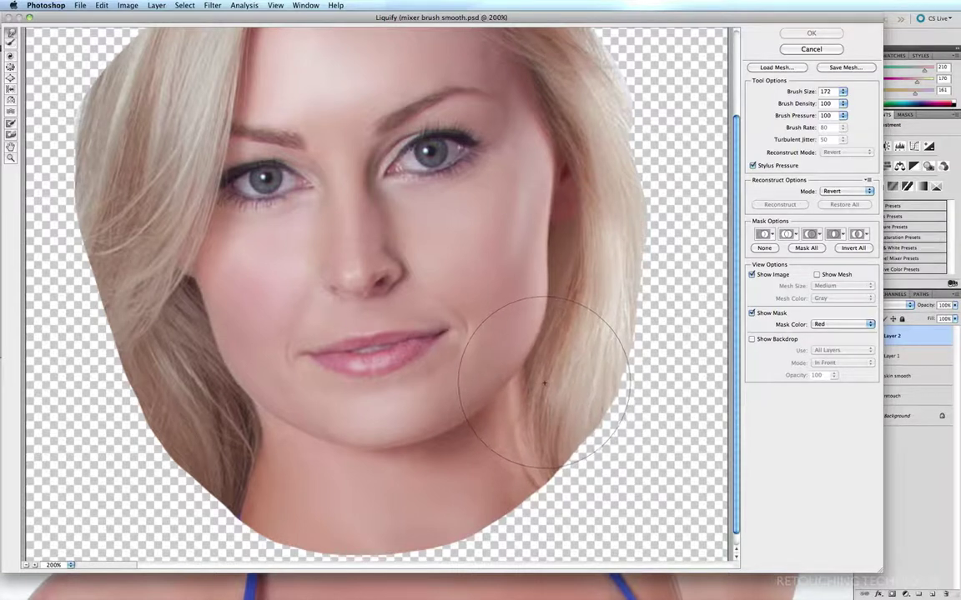
left_click_drag(551, 354, 562, 332)
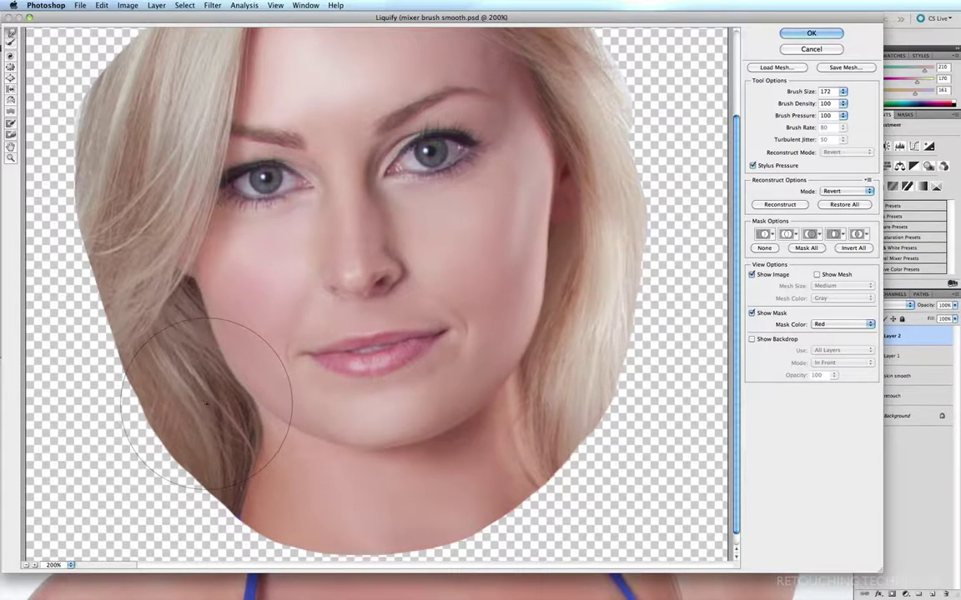
mouse_move(215, 391)
left_mouse_down()
mouse_move(240, 353)
mouse_move(268, 418)
mouse_move(239, 437)
left_mouse_up()
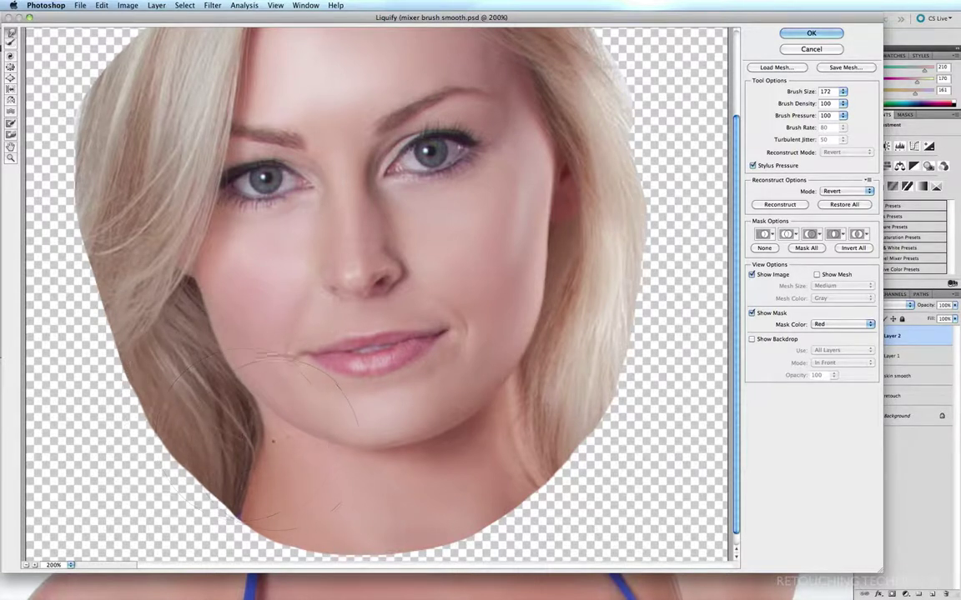
mouse_move(532, 427)
left_mouse_down()
mouse_move(526, 398)
mouse_move(557, 367)
mouse_move(574, 368)
mouse_move(549, 376)
left_mouse_up()
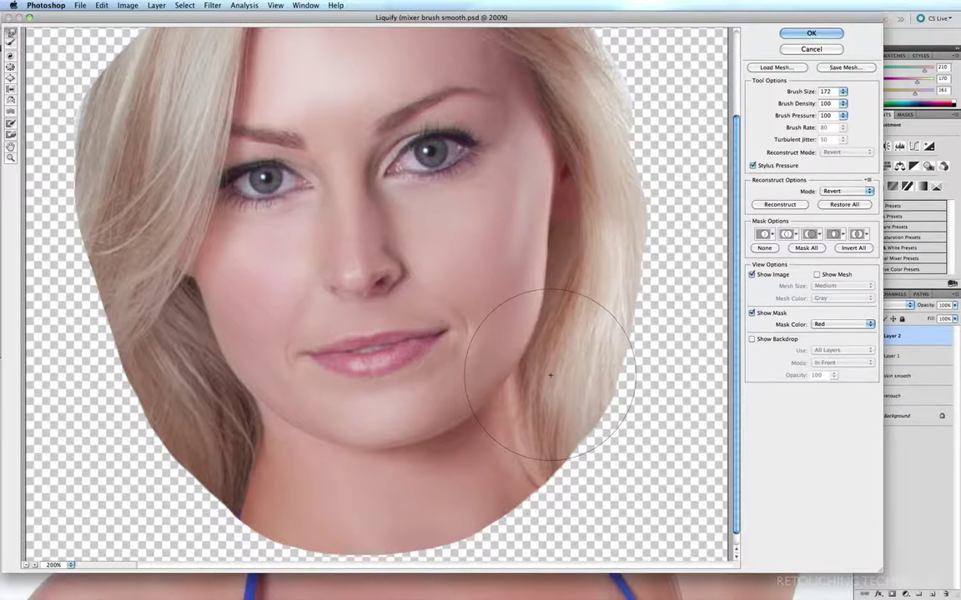
Reduce the Liquify brush size to 100, refine the shape of the nose, and apply the filter.
key("shift+bracketleft")
key("shift+bracketleft")
key("shift+bracketleft")
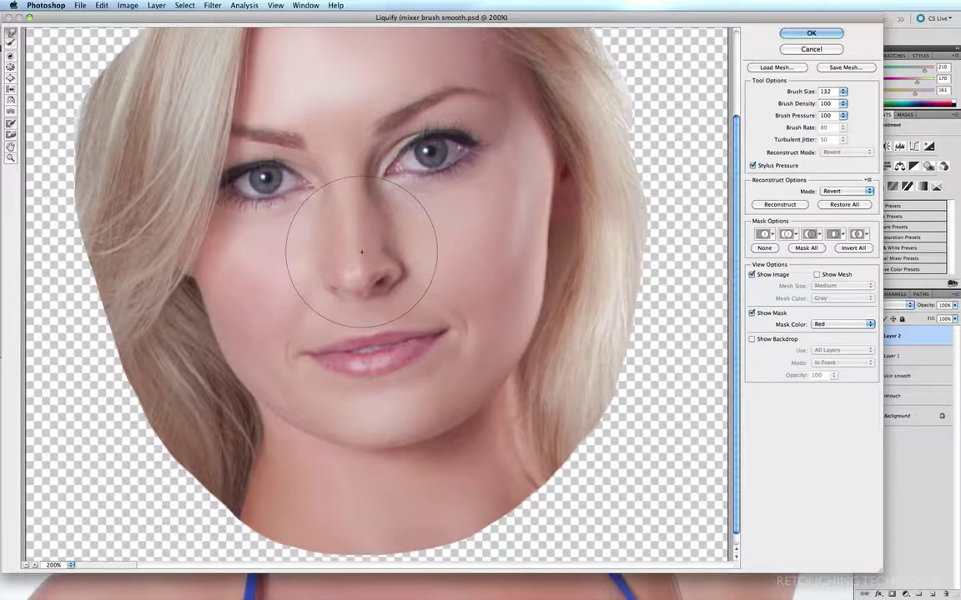
key("shift+bracketleft")
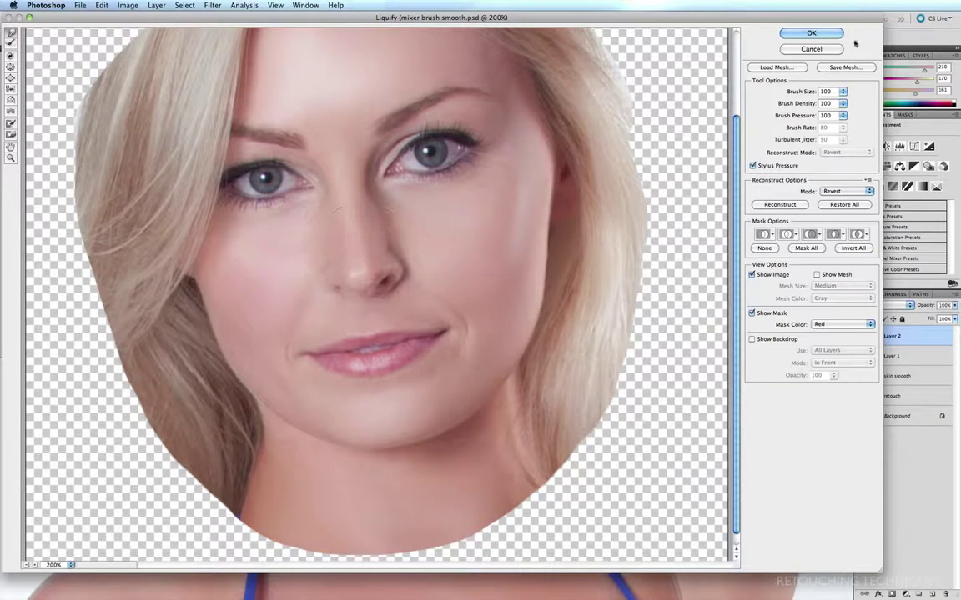
left_click(810, 34)
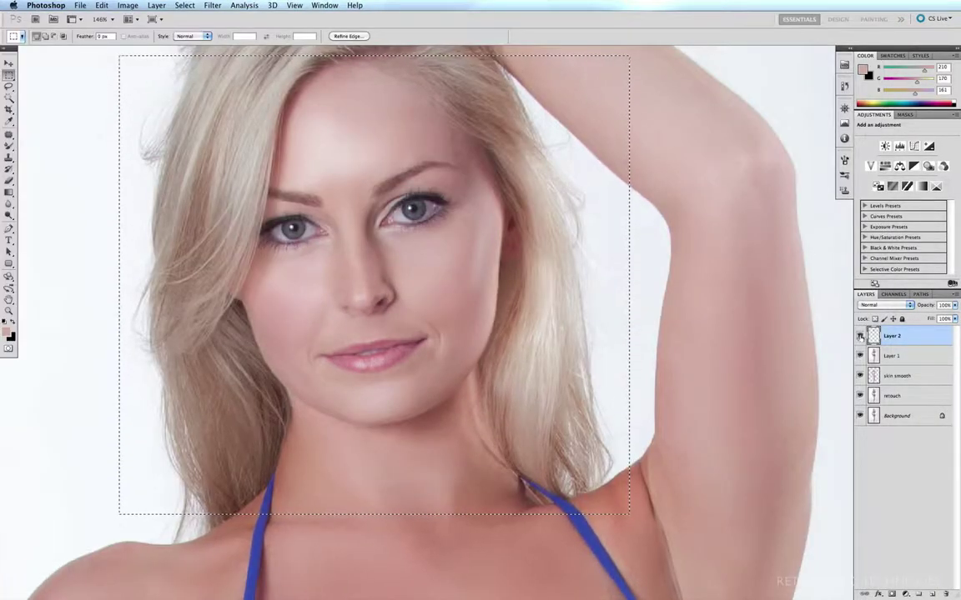
Compare the face before and after Liquify by toggling Layer 2's visibility, and clear the rectangular selection.
left_click(860, 337)
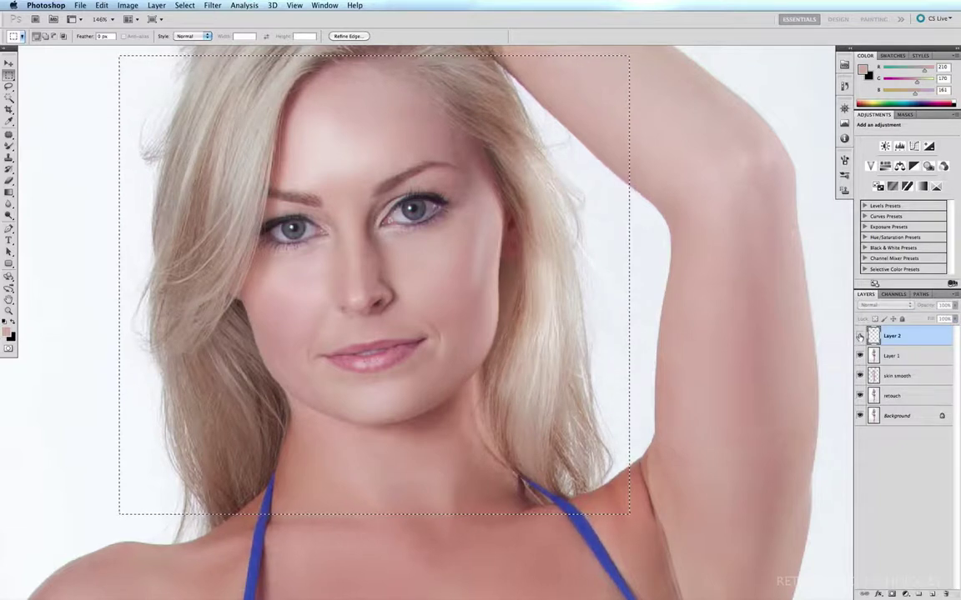
left_click(860, 336)
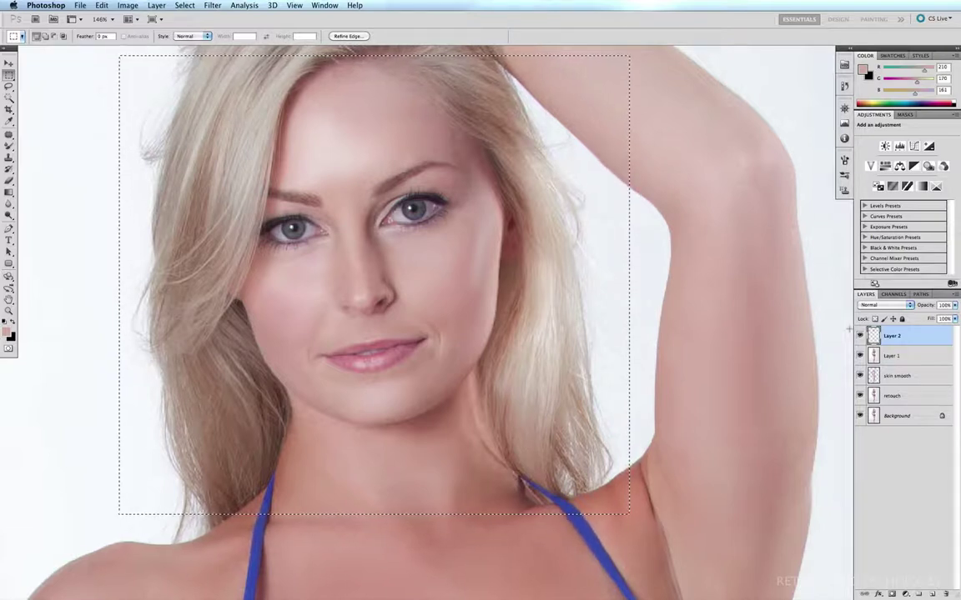
key("super+d")
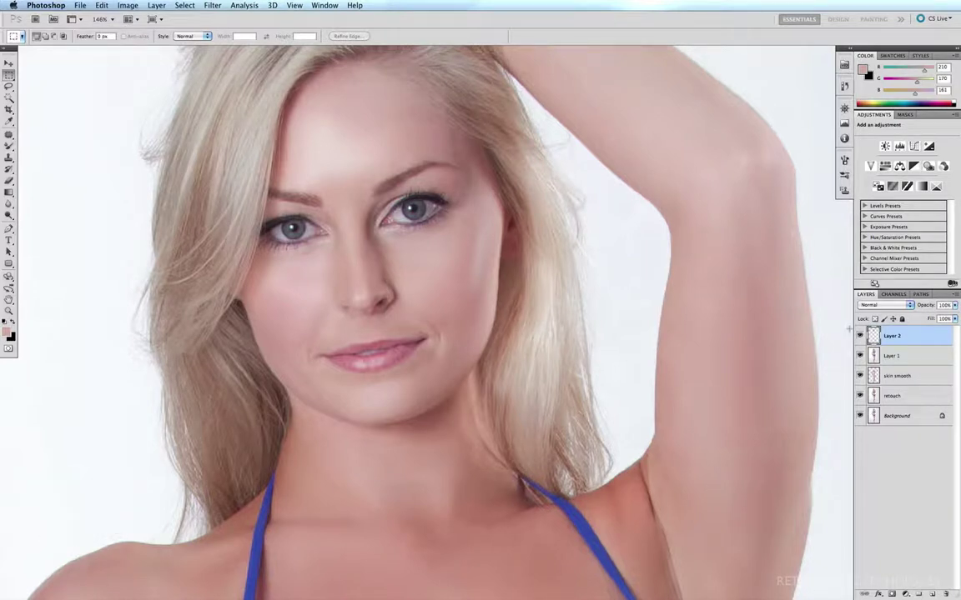
Lasso the eye and eyebrow nearest the overlapping hair, duplicate them onto a new layer, and inspect that layer on its own.
key("l")
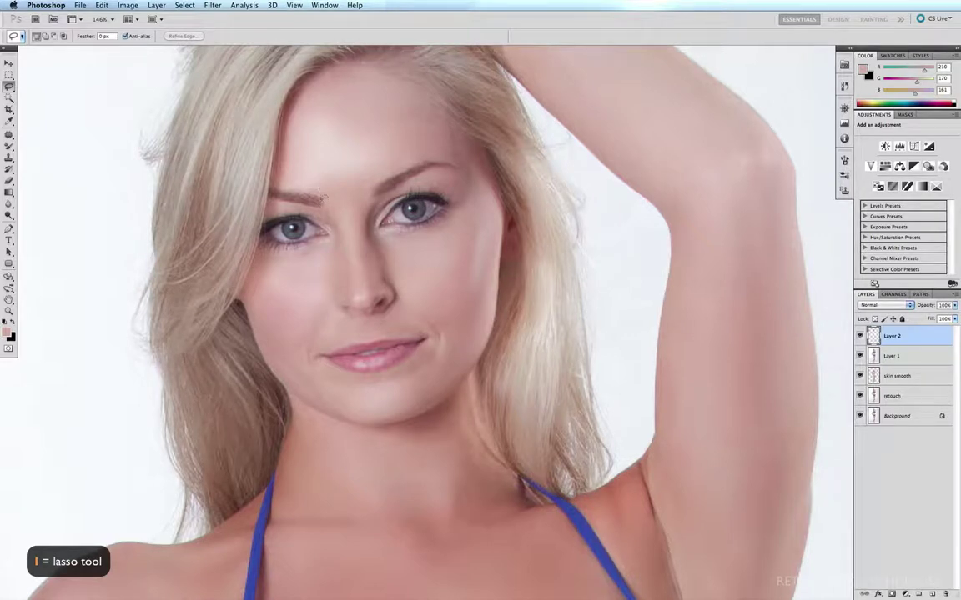
mouse_move(316, 182)
left_mouse_down()
mouse_move(292, 172)
mouse_move(227, 177)
mouse_move(219, 205)
mouse_move(237, 280)
mouse_move(330, 266)
mouse_move(346, 221)
mouse_move(324, 185)
left_mouse_up()
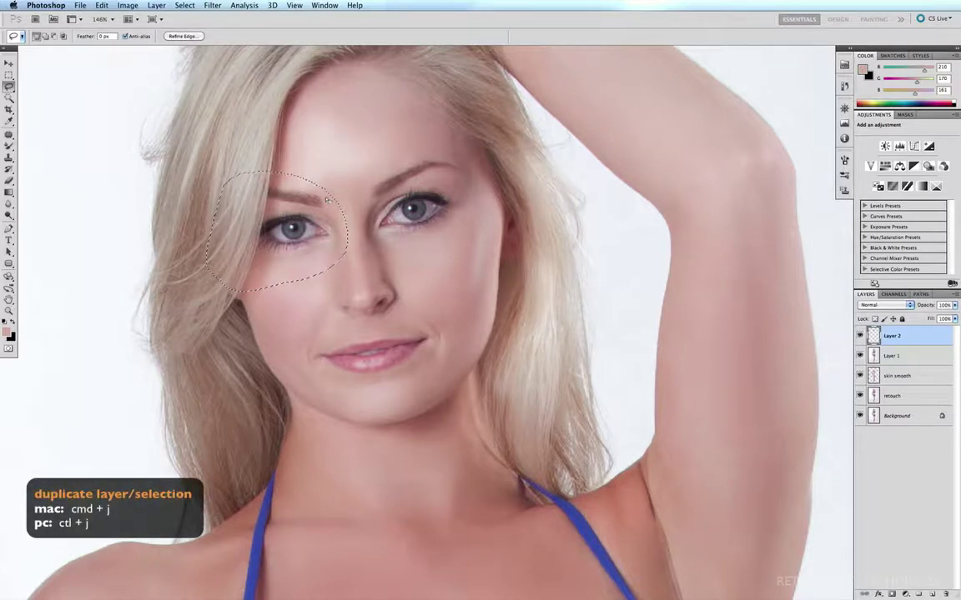
key("super+j")
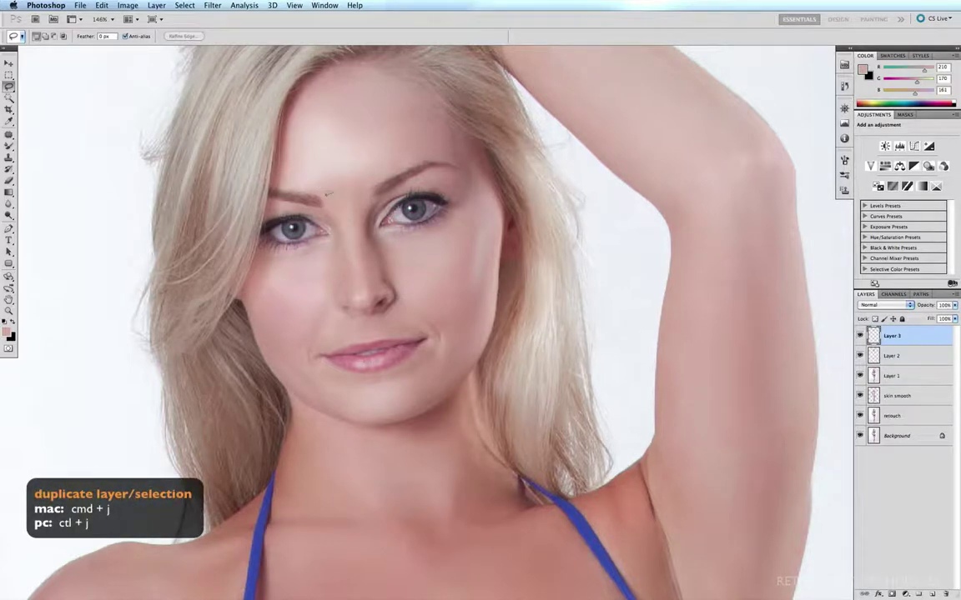
key("v")
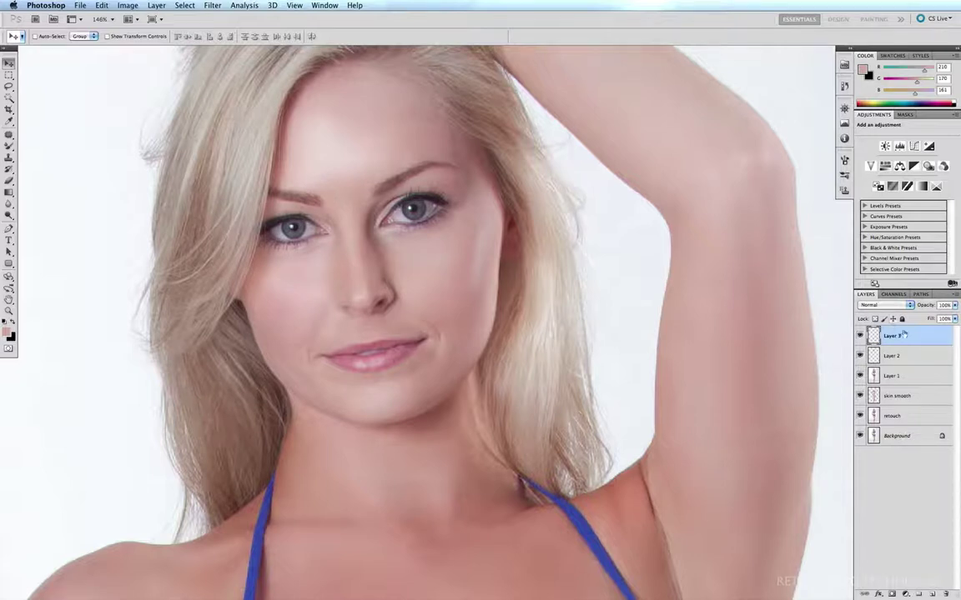
left_click(860, 335)
left_click(860, 335)
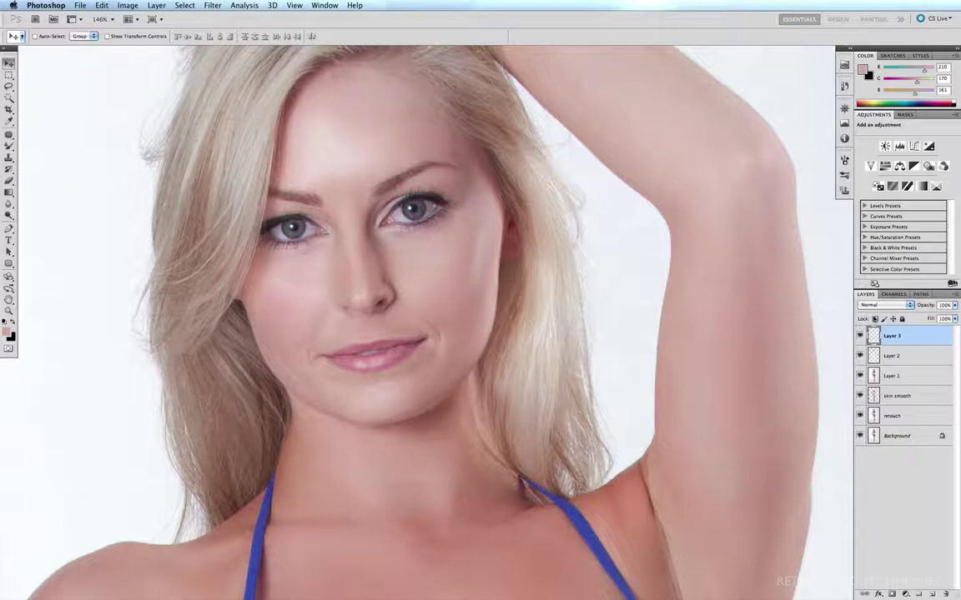
left_click(859, 336, "alt")
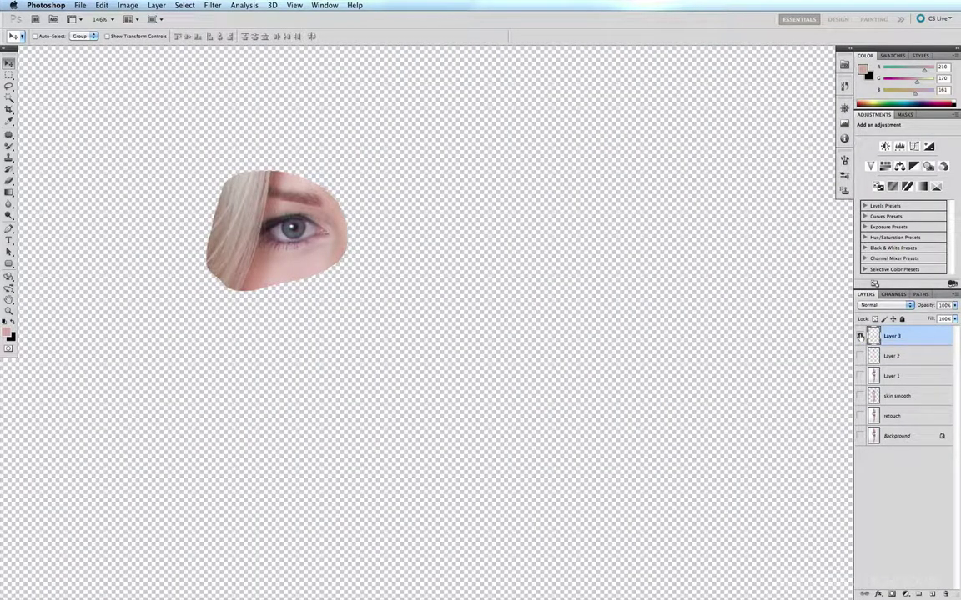
left_click(860, 336, "alt")
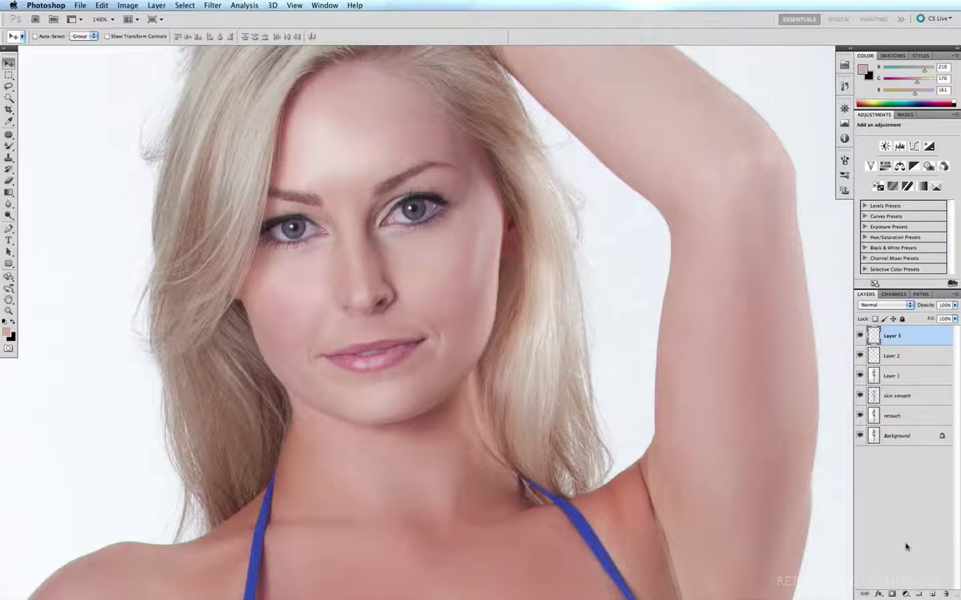
Add a layer mask to Layer 3, isolate the layer, and paint the eye patch's outer edges away in black with the Brush tool.
left_click(891, 594)
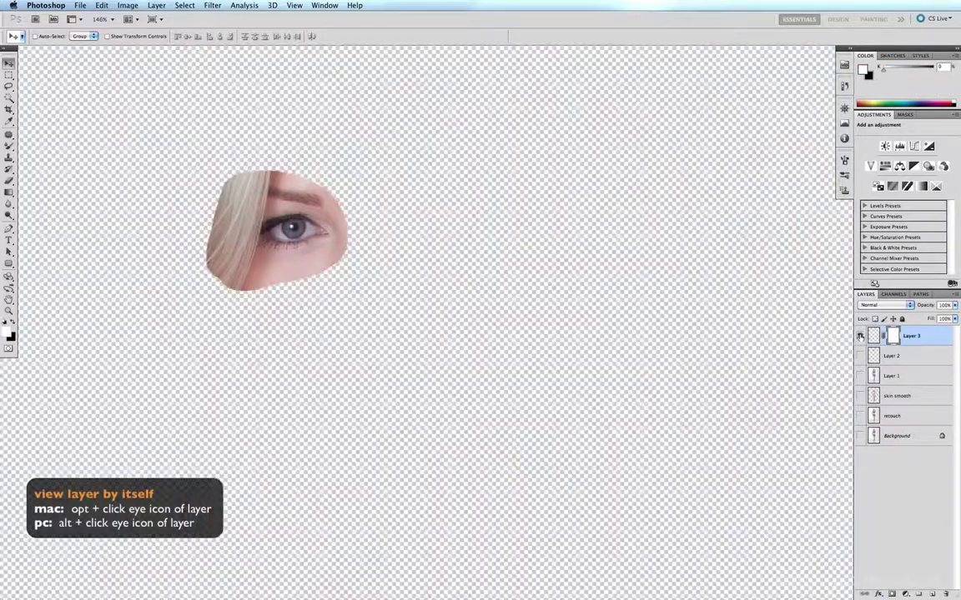
left_click(860, 335, "alt")
key("b")
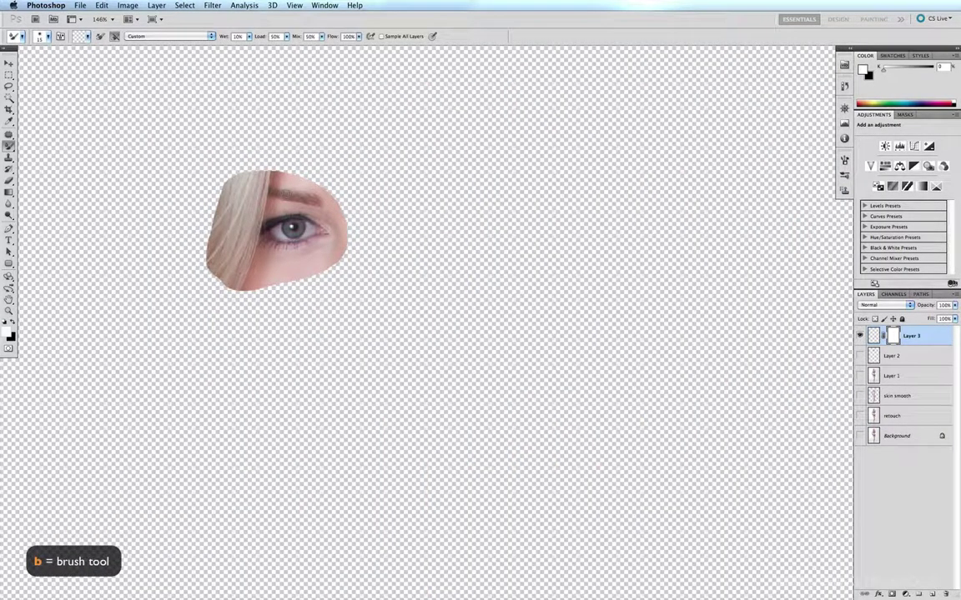
key("0")
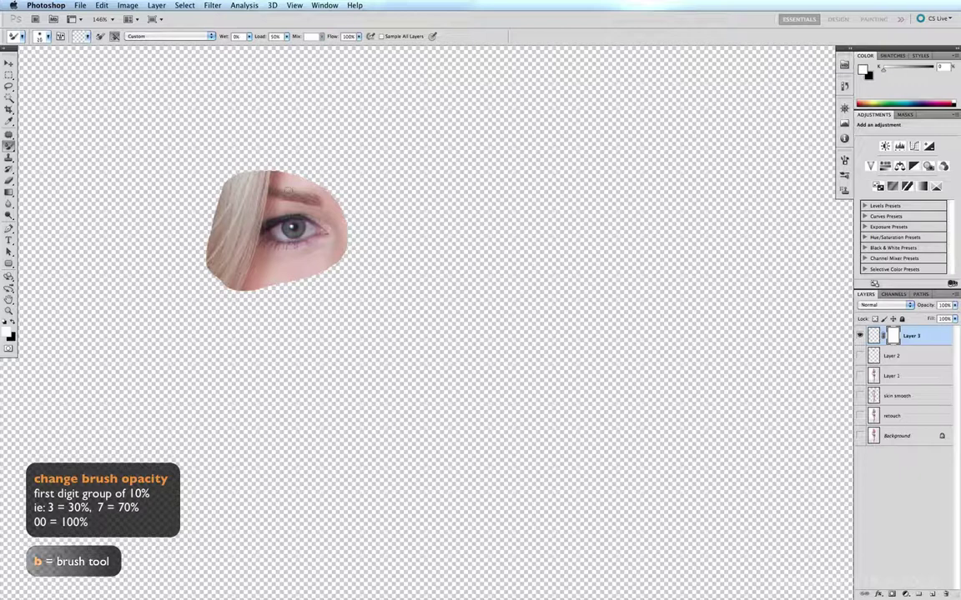
key("bracketright")
key("bracketright")
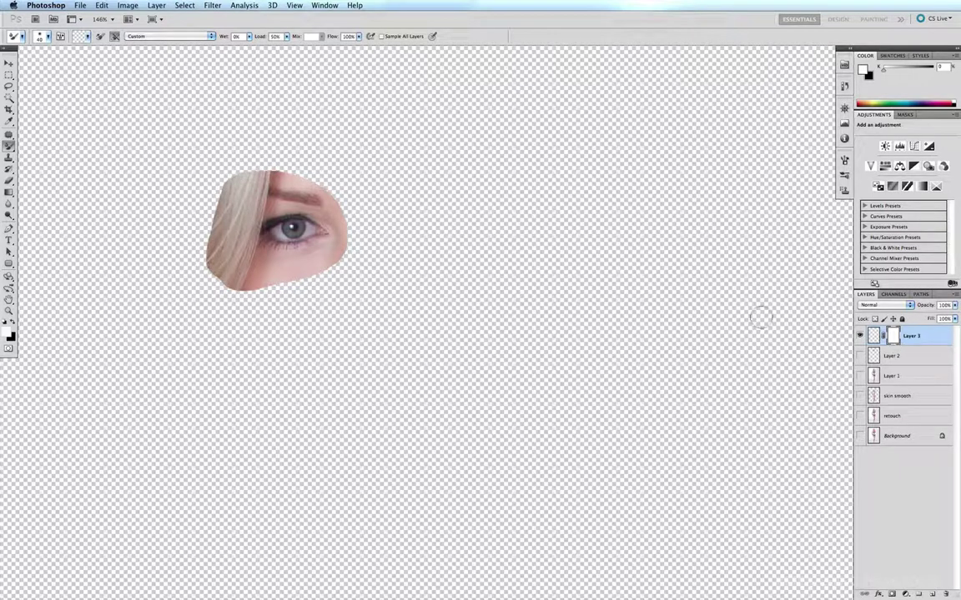
key("x")
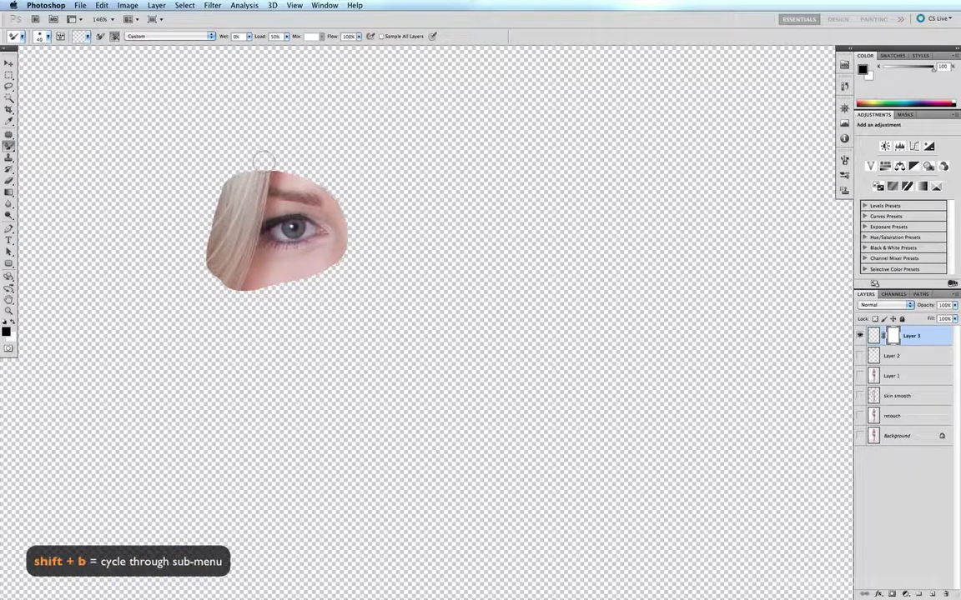
key("shift+b")
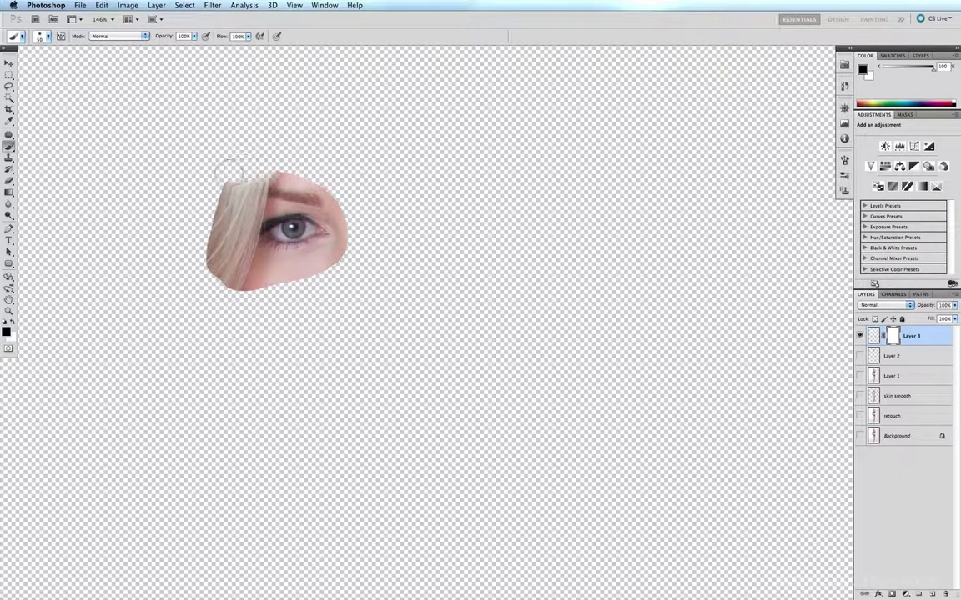
key("bracketleft")
key("bracketleft")
mouse_move(205, 214)
left_mouse_down()
mouse_move(208, 272)
mouse_move(284, 276)
mouse_move(342, 256)
mouse_move(345, 224)
mouse_move(327, 182)
mouse_move(229, 158)
left_mouse_up()
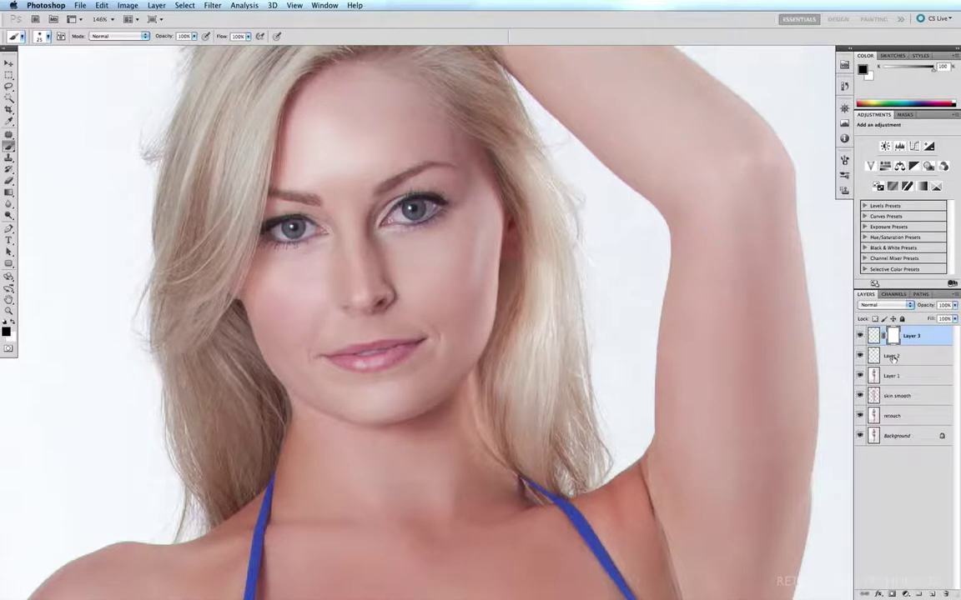
Inspect Layer 2 on its own, marquee the face from the eyes to below the lips, and open that area in Liquify.
left_click(890, 357)
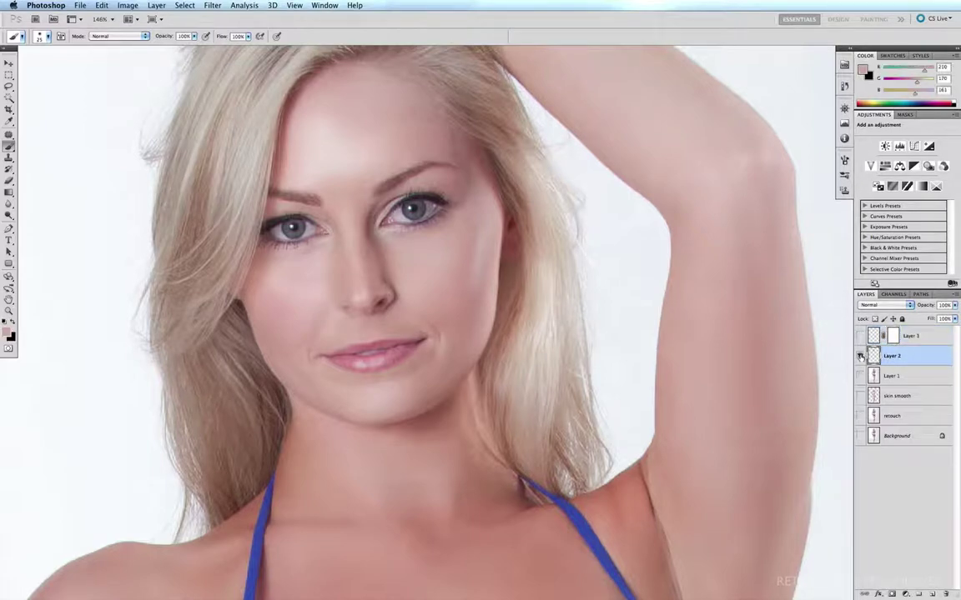
left_click(860, 356, "alt")
left_click(860, 356, "alt")
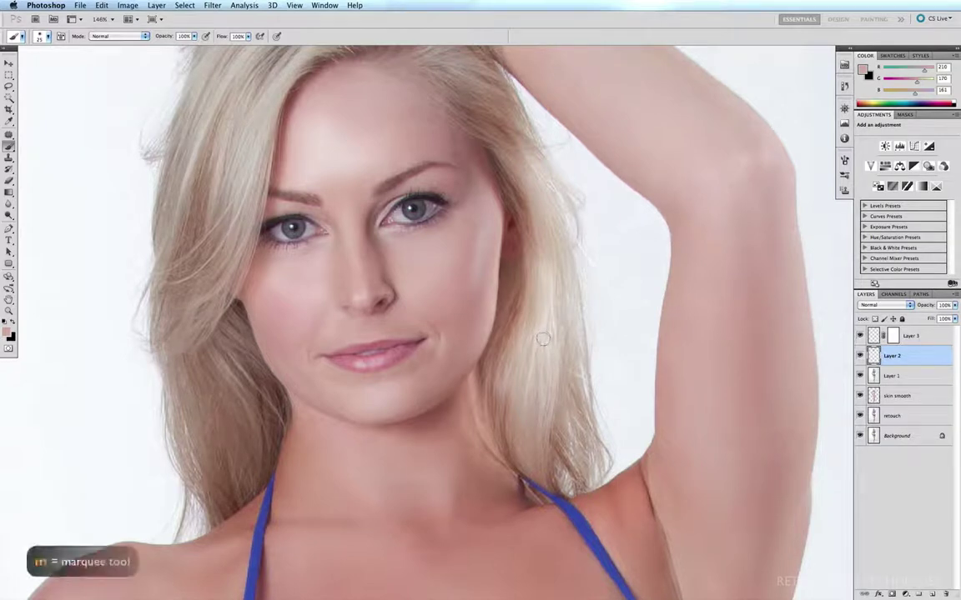
key("m")
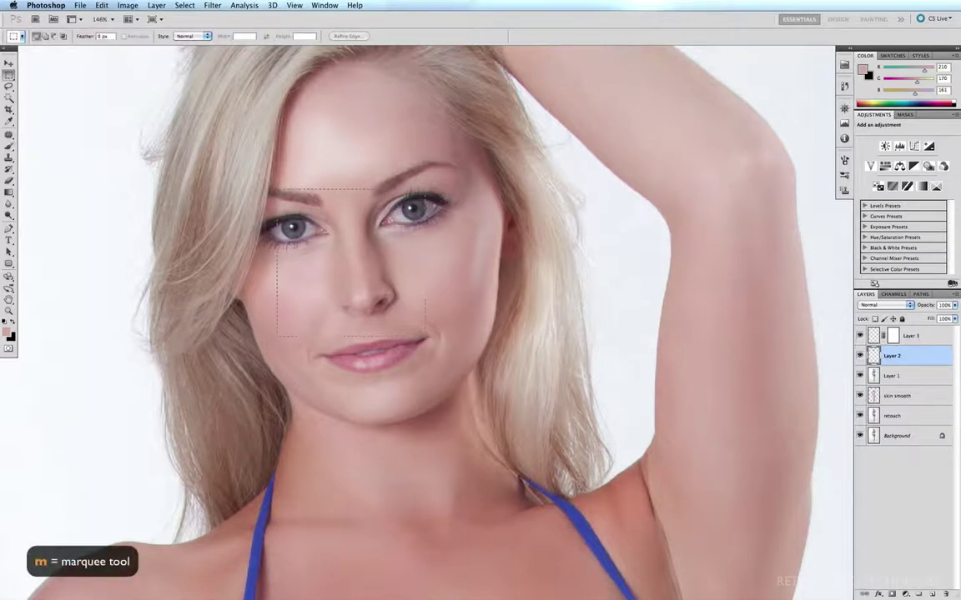
left_click_drag(463, 371, 458, 378)
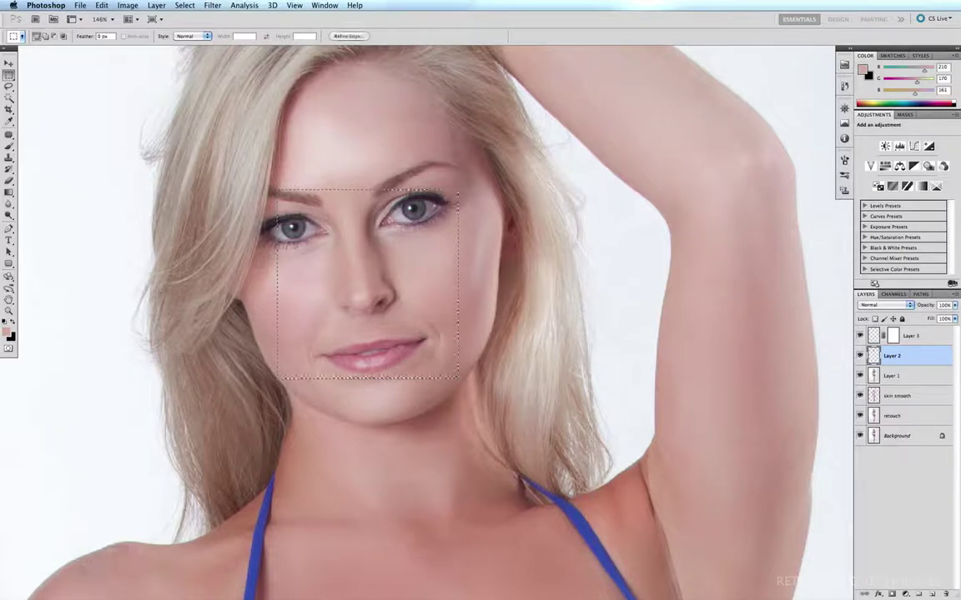
left_click(213, 5)
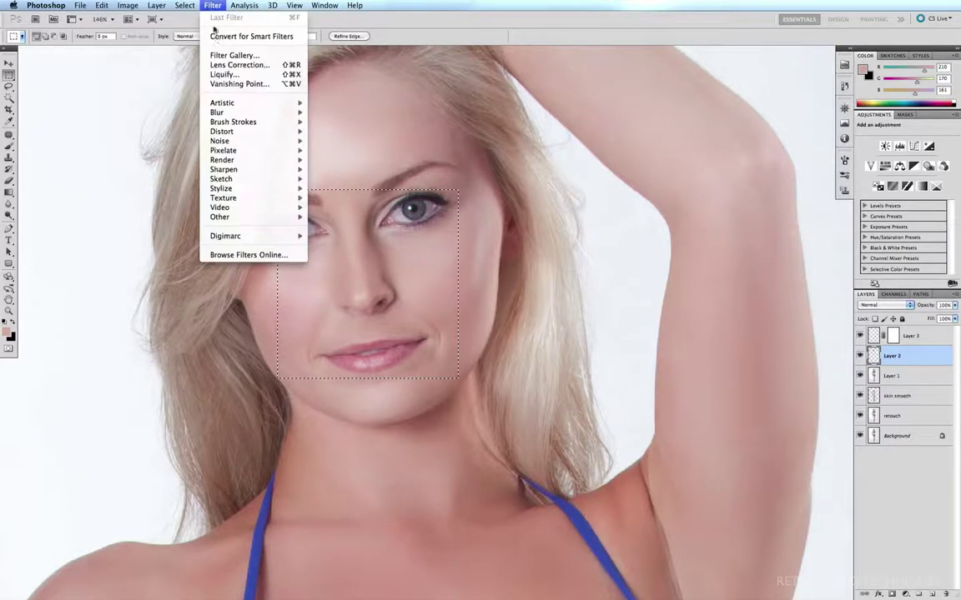
left_click(223, 75)
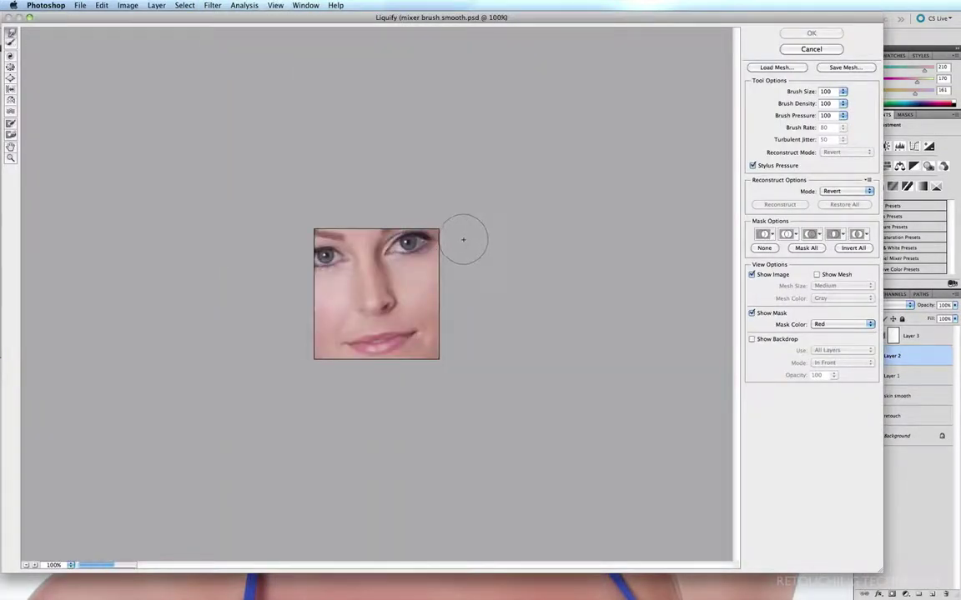
Set the Liquify brush size to 38 and push the edge of the nostril on the hair-covered side of the face.
key("super+equal")
key("super+equal")
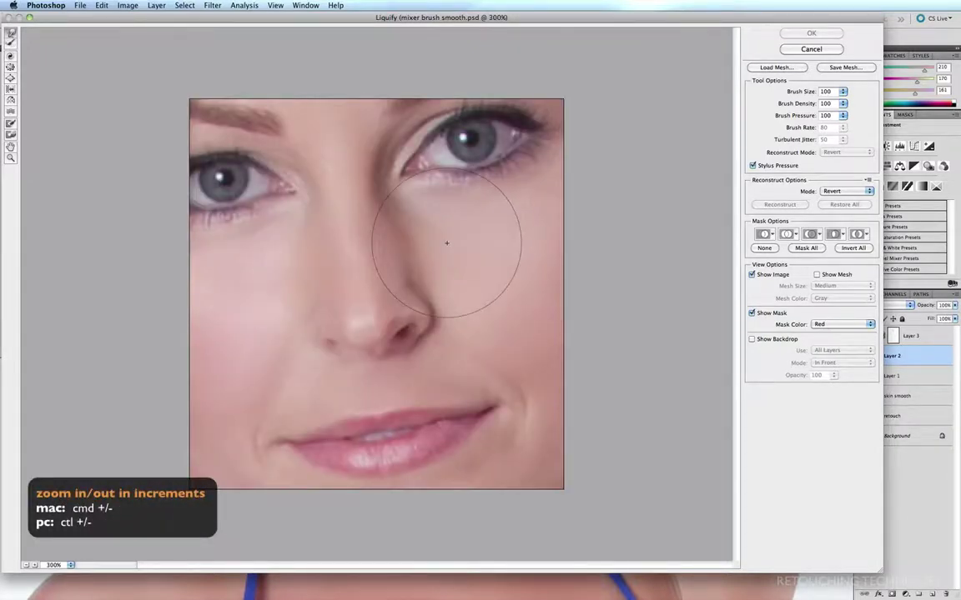
key("bracketleft")
key("bracketleft")
key("bracketleft")
key("bracketleft")
key("bracketleft")
key("bracketleft")
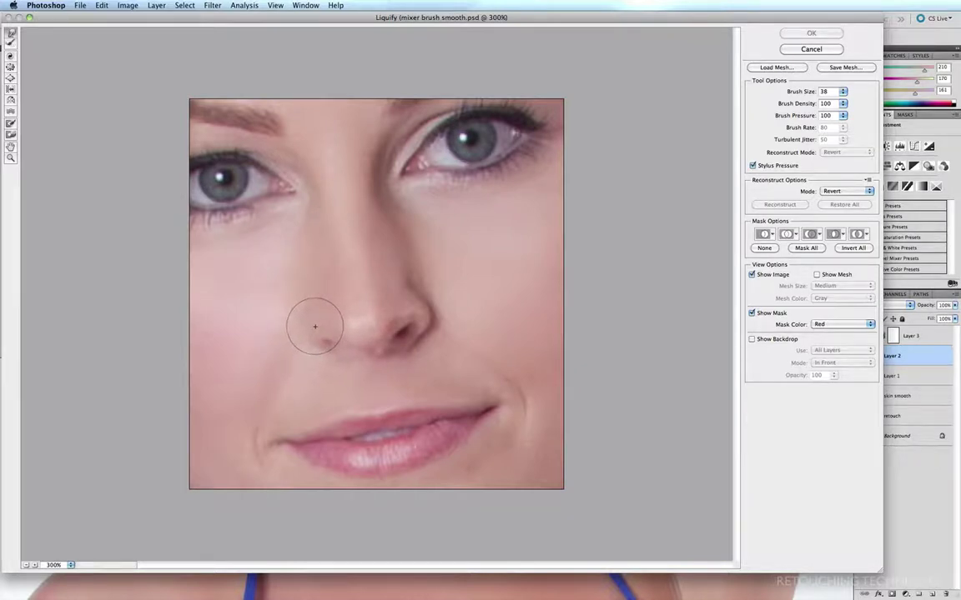
left_click_drag(319, 325, 318, 326)
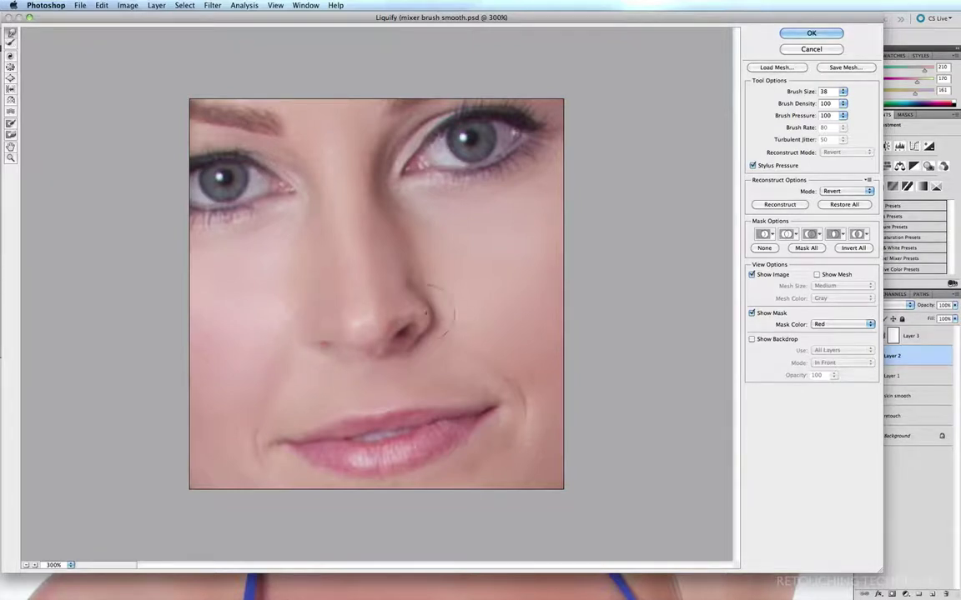
Reduce the Liquify brush size to 20, undo the last stroke, then apply the nose reshaping and clear the selection.
key("bracketleft")
key("bracketleft")
key("bracketleft")
key("bracketleft")
key("bracketleft")
key("bracketleft")
key("bracketleft")
key("bracketleft")
key("bracketleft")
key("super+z")
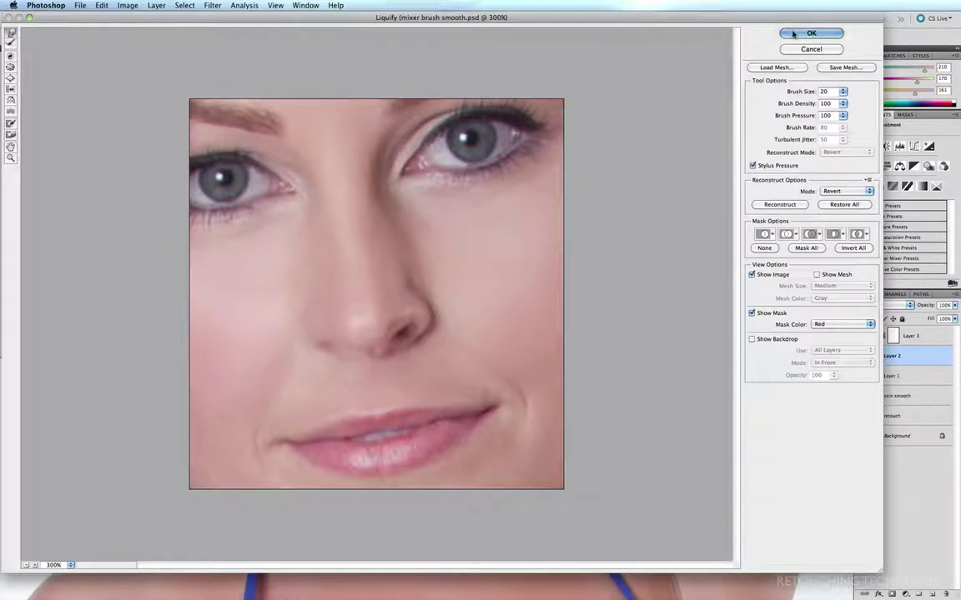
key("Escape")
key("super+d")
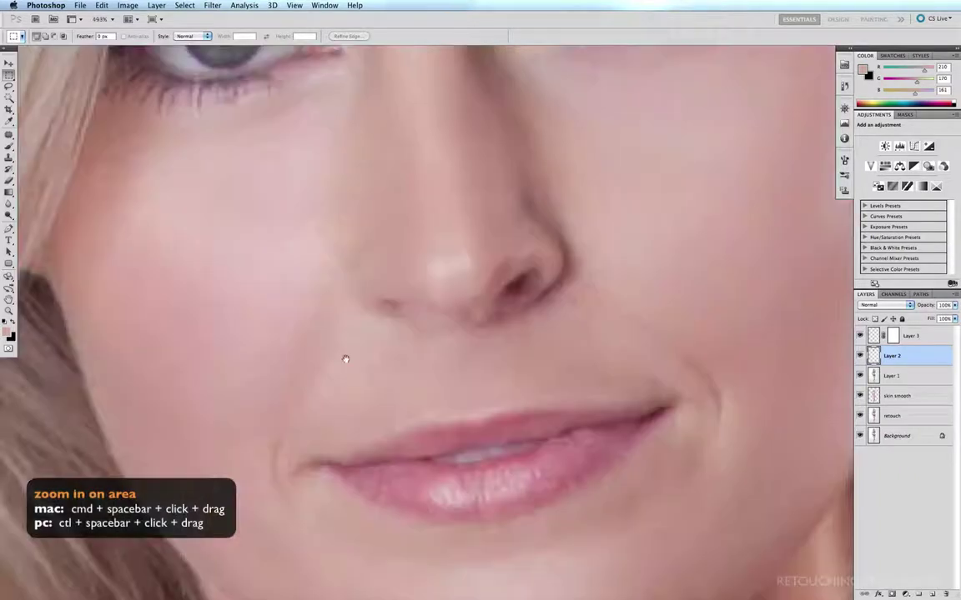
Create a new layer above Layer 3 and lighten the dark nostril on it with the Clone Stamp tool.
left_click_drag(402, 212, 409, 313)
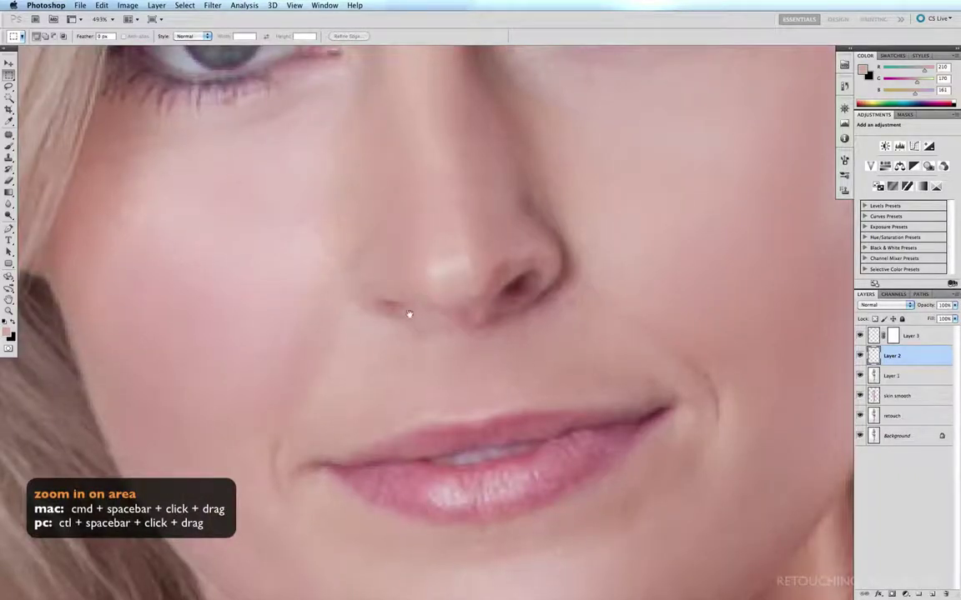
left_click(910, 335)
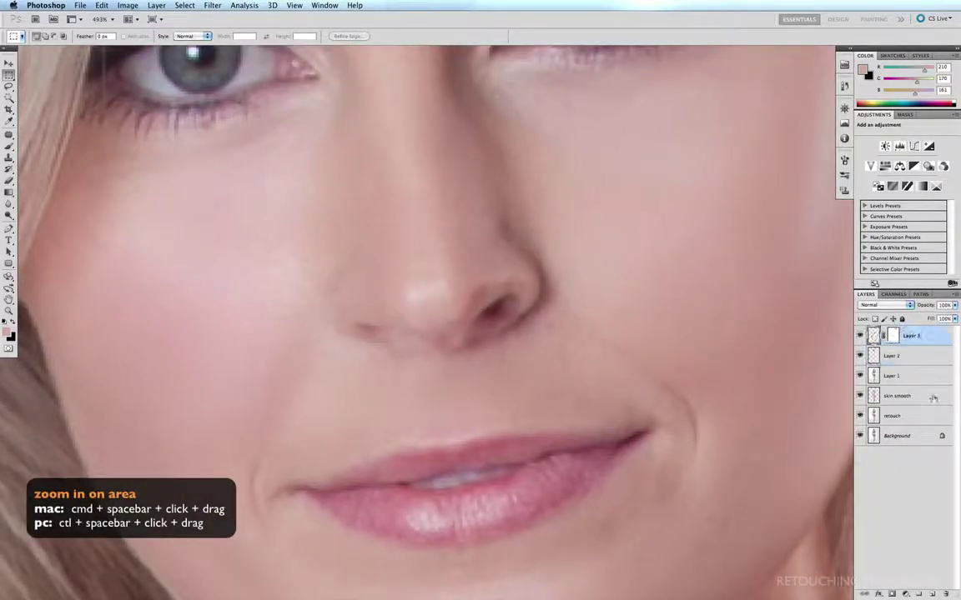
left_click(932, 594)
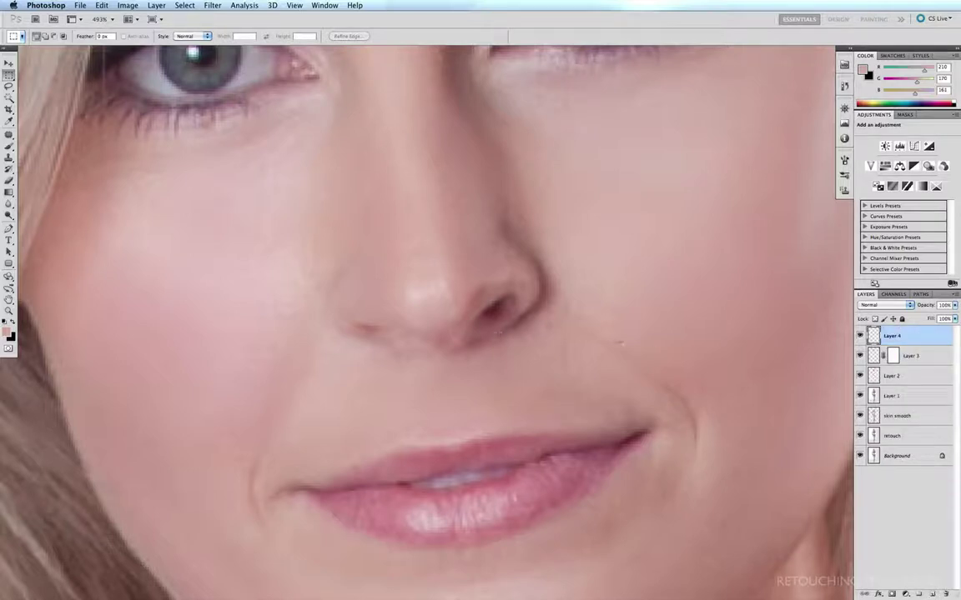
key("s")
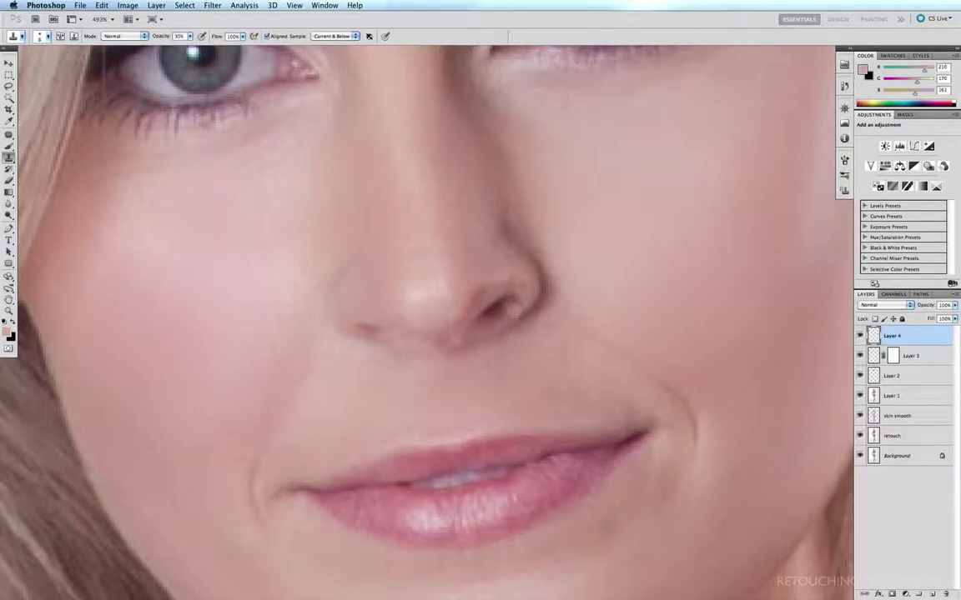
left_click(462, 326)
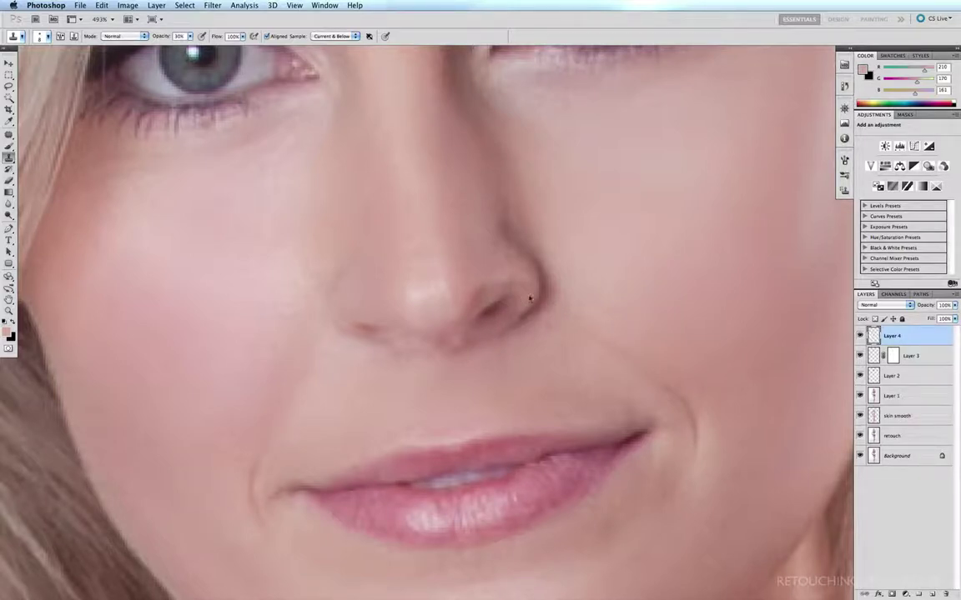
Compare the whole face before and after by toggling the visibility of Layer 4 and Layer 2.
key("super+minus")
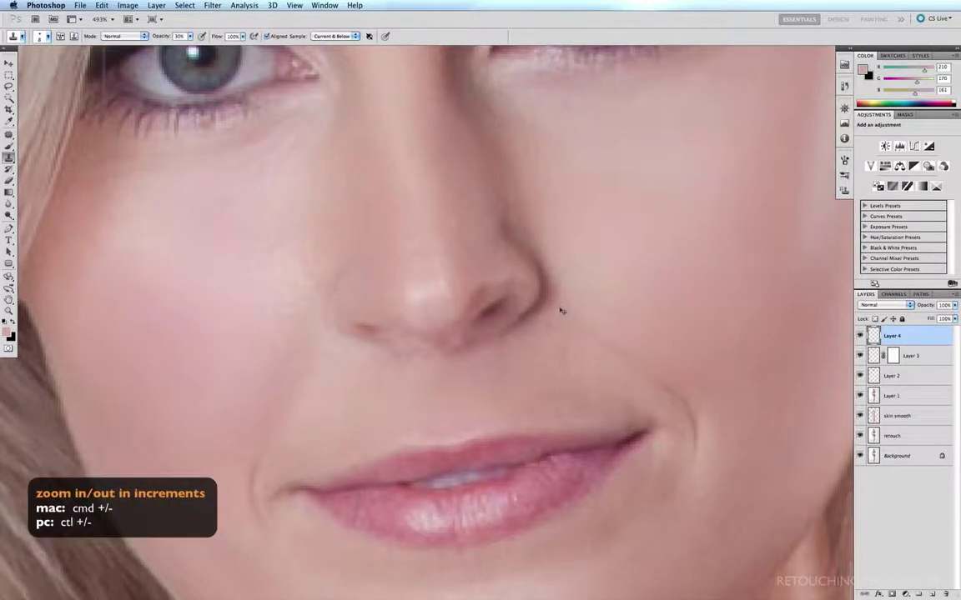
key("super+minus")
key("super+minus")
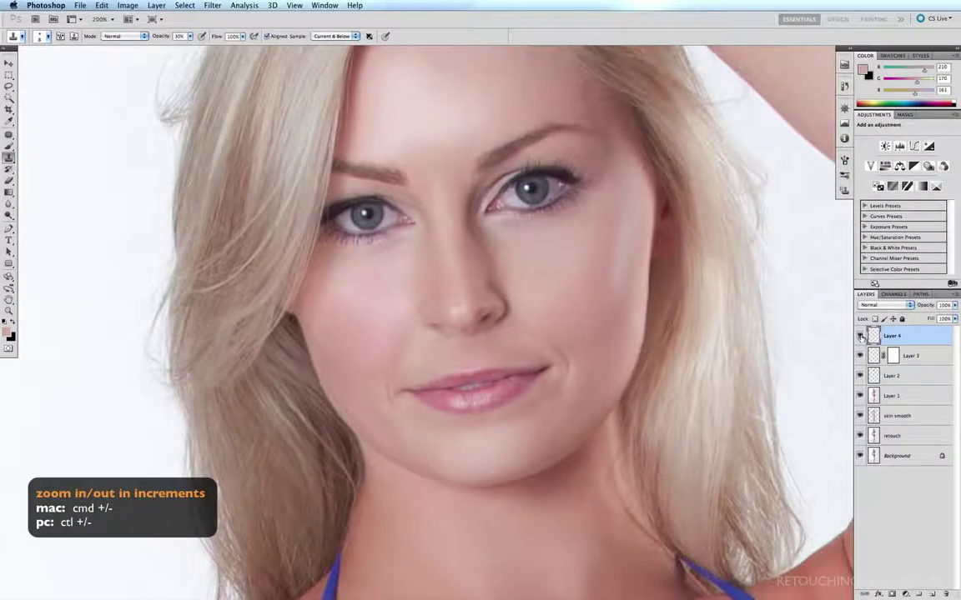
mouse_move(860, 336)
left_mouse_down()
mouse_move(859, 388)
mouse_move(860, 336)
left_mouse_up()
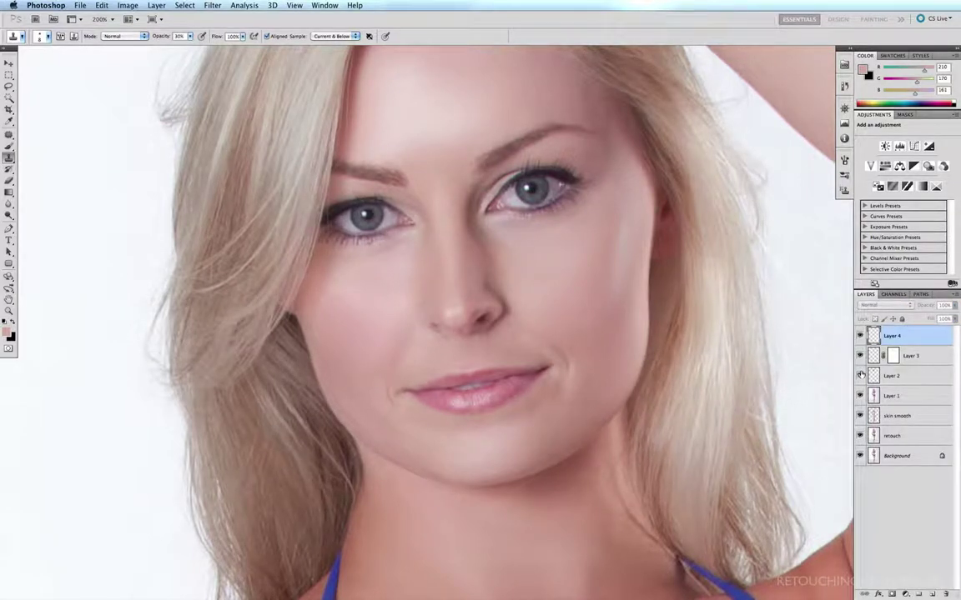
left_click(859, 375)
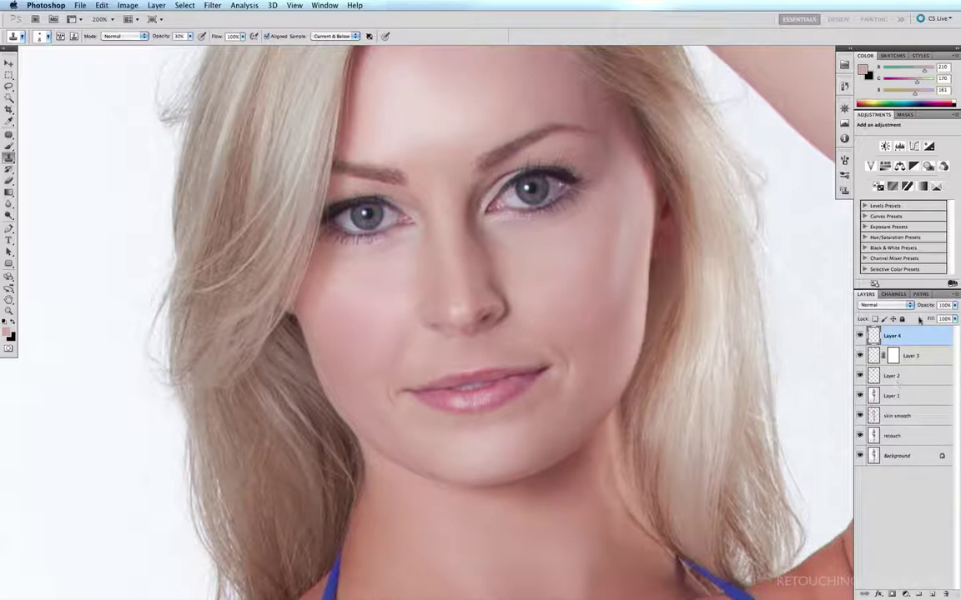
Merge Layer 1 through Layer 4 into one layer and rename it "face sculpt".
left_click(896, 396, "shift")
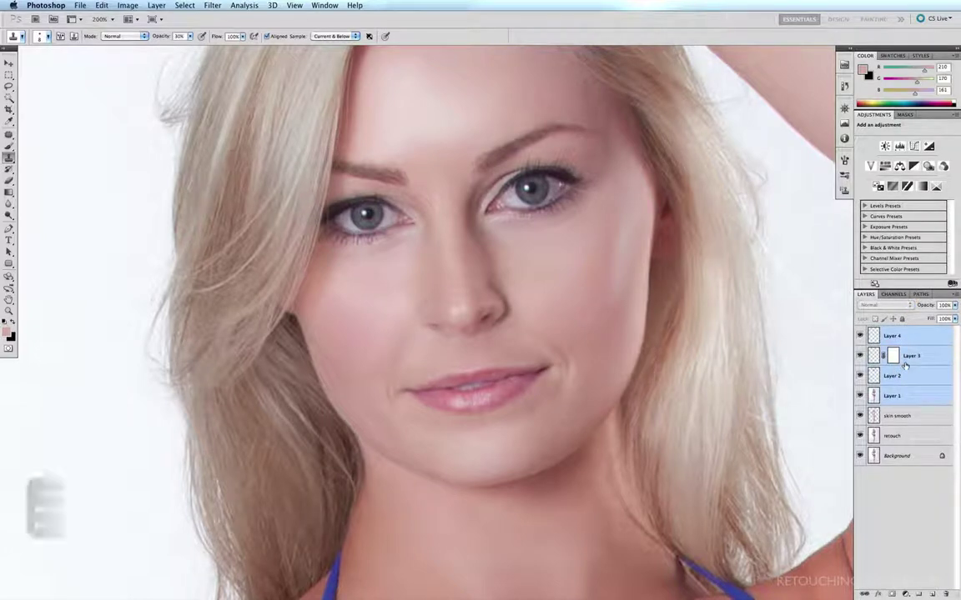
key("super+e")
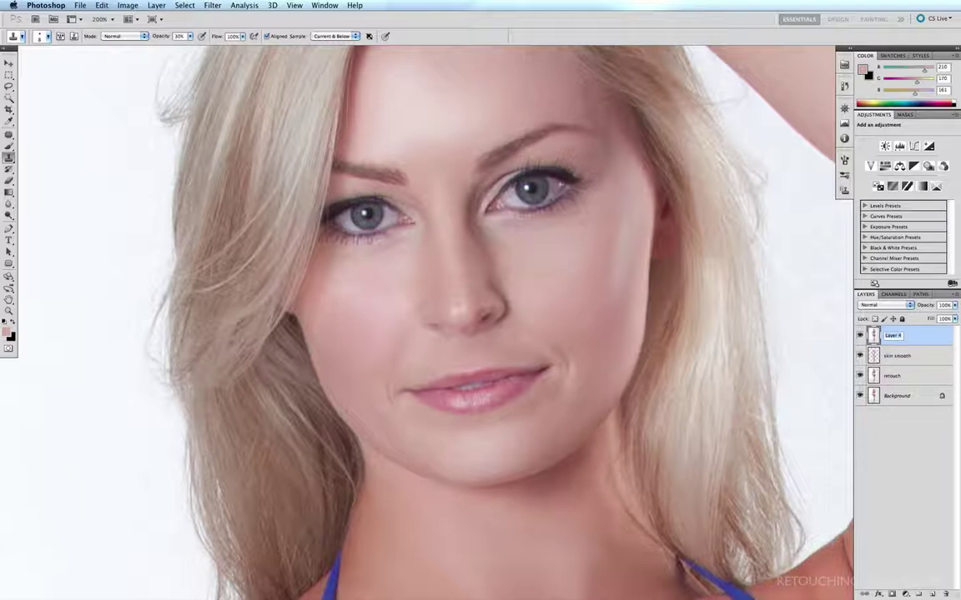
type("fa")
type("ce smo")
type("lp")
type("t")
key("Return")
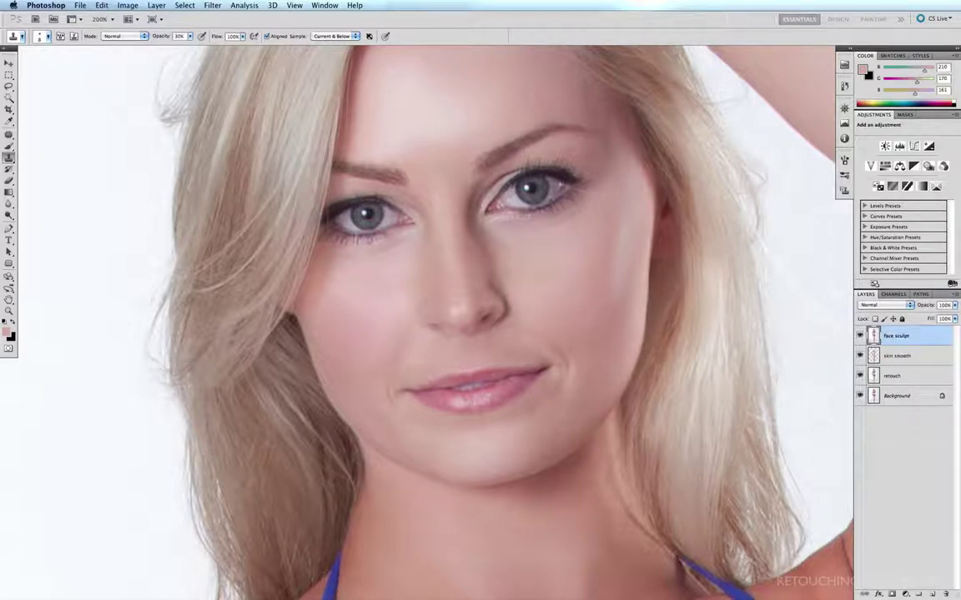